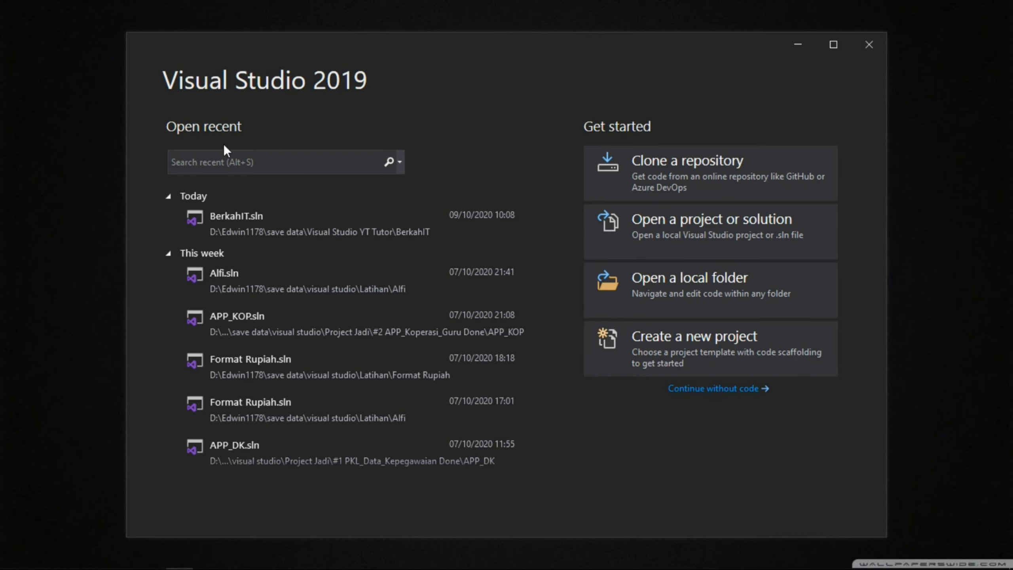
- Start creating a new project from the start window
{"action": "scroll", "coordinate": [271, 310], "scroll_direction": "down", "scroll_amount": 4}
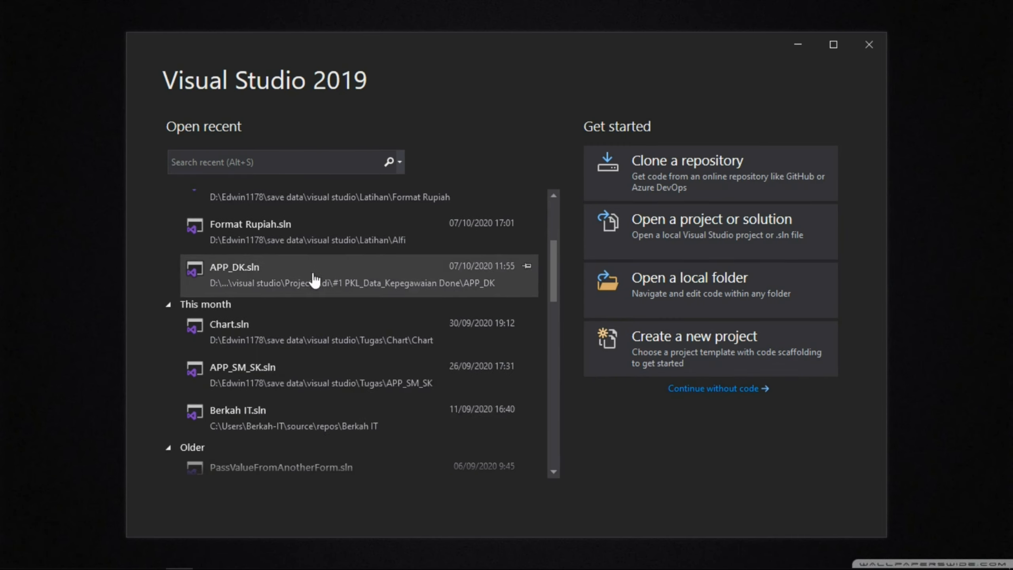
{"action": "scroll", "coordinate": [339, 389], "scroll_direction": "down", "scroll_amount": 10}
{"action": "scroll", "coordinate": [356, 399], "scroll_direction": "down", "scroll_amount": 2}
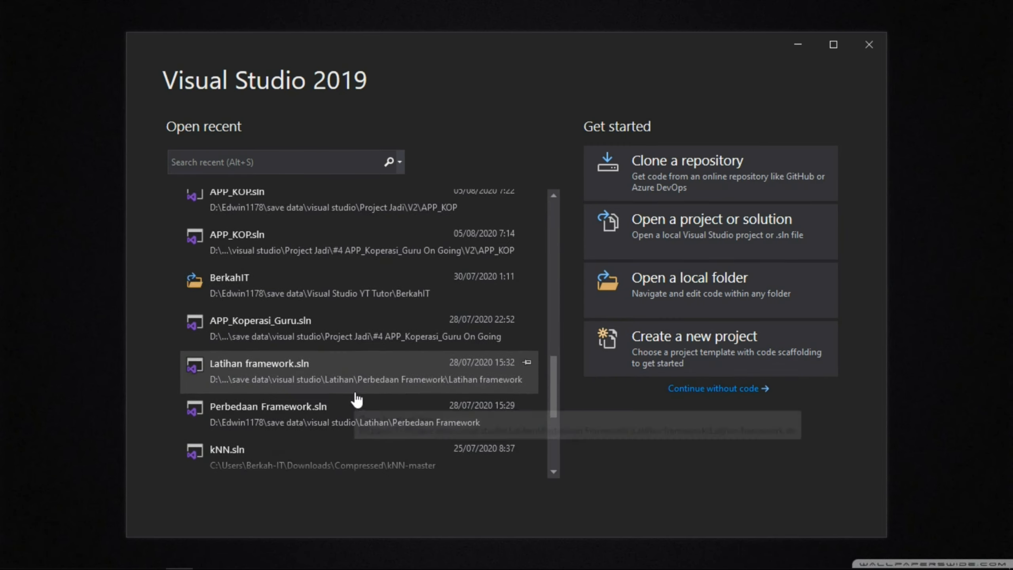
{"action": "scroll", "coordinate": [369, 391], "scroll_direction": "up", "scroll_amount": 6}
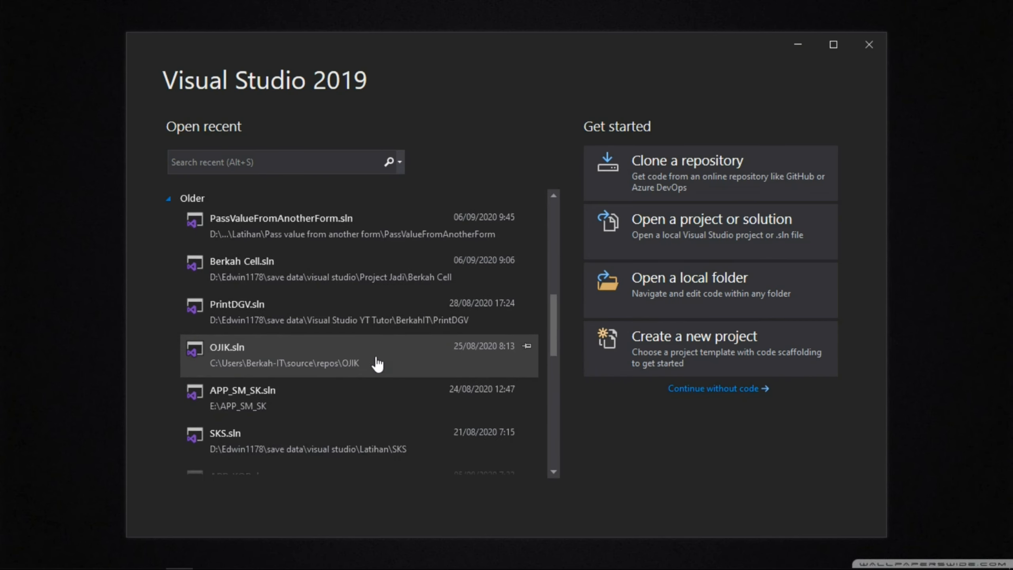
{"action": "scroll", "coordinate": [376, 359], "scroll_direction": "up", "scroll_amount": 10}
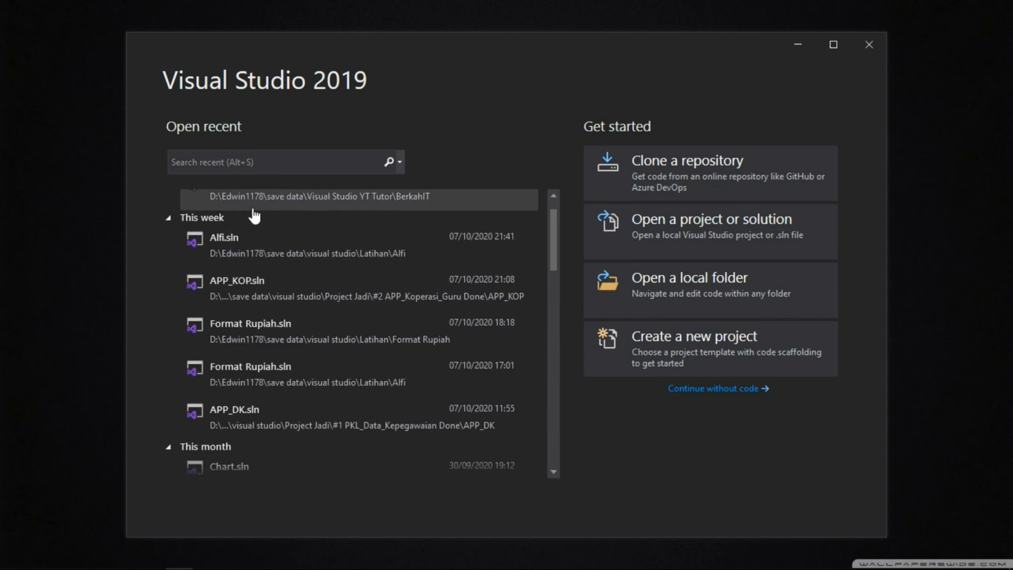
{"action": "scroll", "coordinate": [254, 216], "scroll_direction": "up", "scroll_amount": 2}
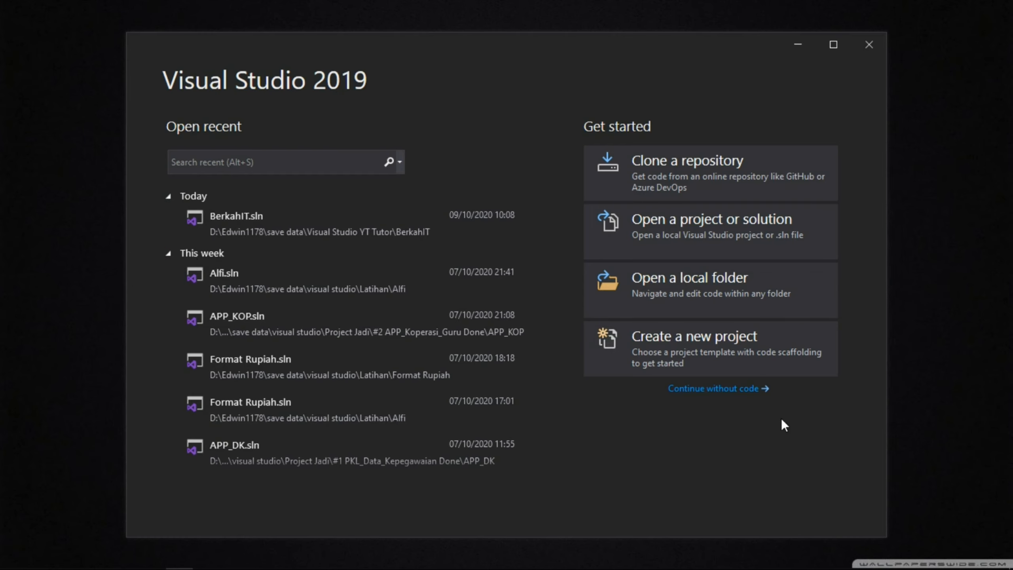
{"action": "left_click", "coordinate": [763, 366]}
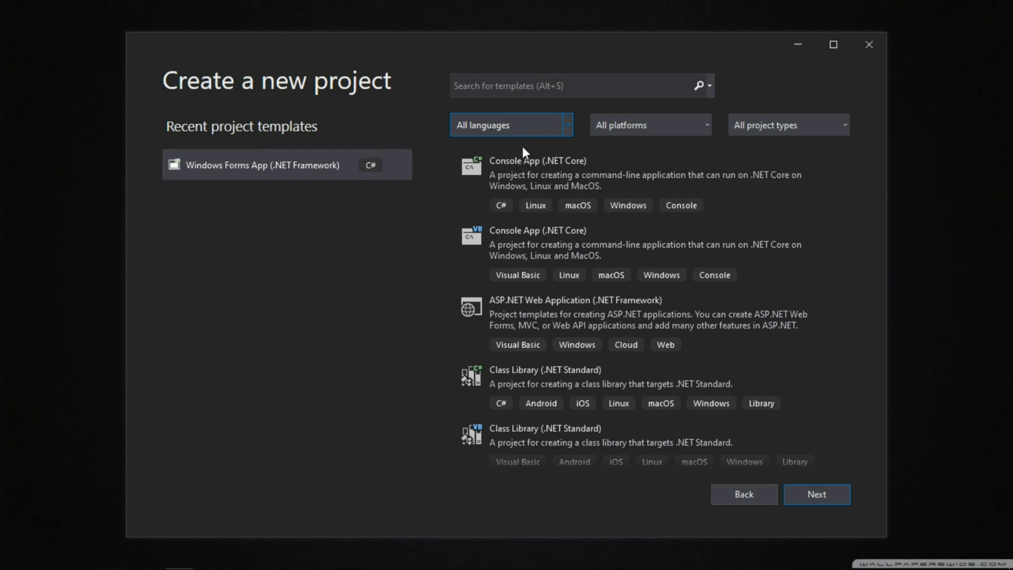
- Examine the available language, platform and project type filters for the project templates
{"action": "left_click", "coordinate": [566, 128]}
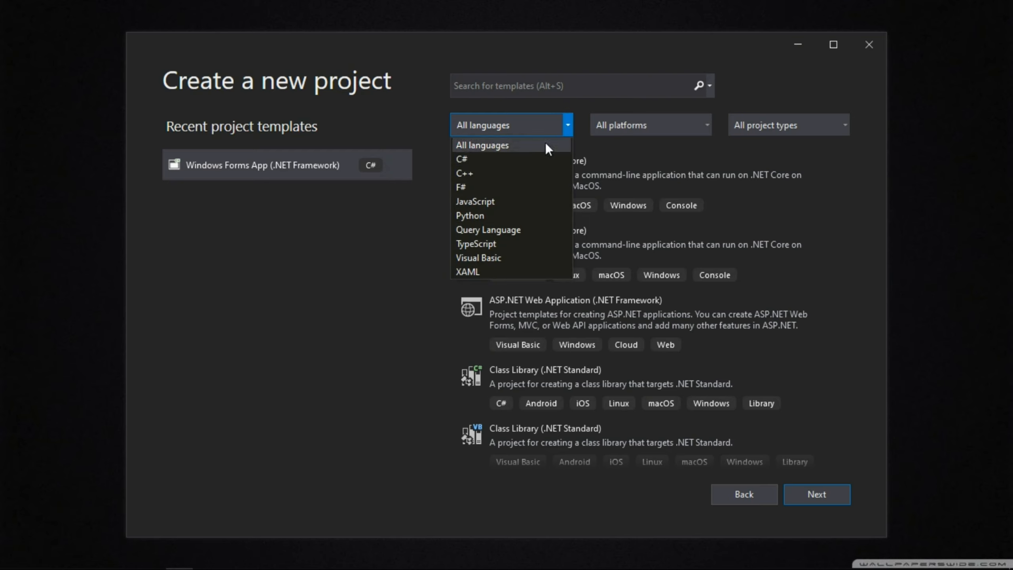
{"action": "left_click", "coordinate": [567, 127]}
{"action": "left_click", "coordinate": [708, 125]}
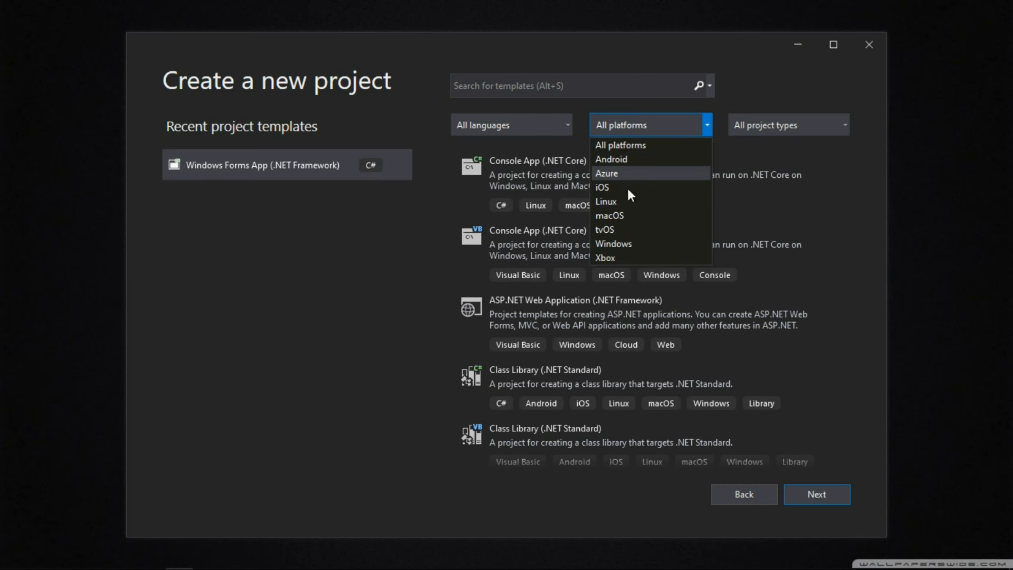
{"action": "left_click", "coordinate": [834, 125]}
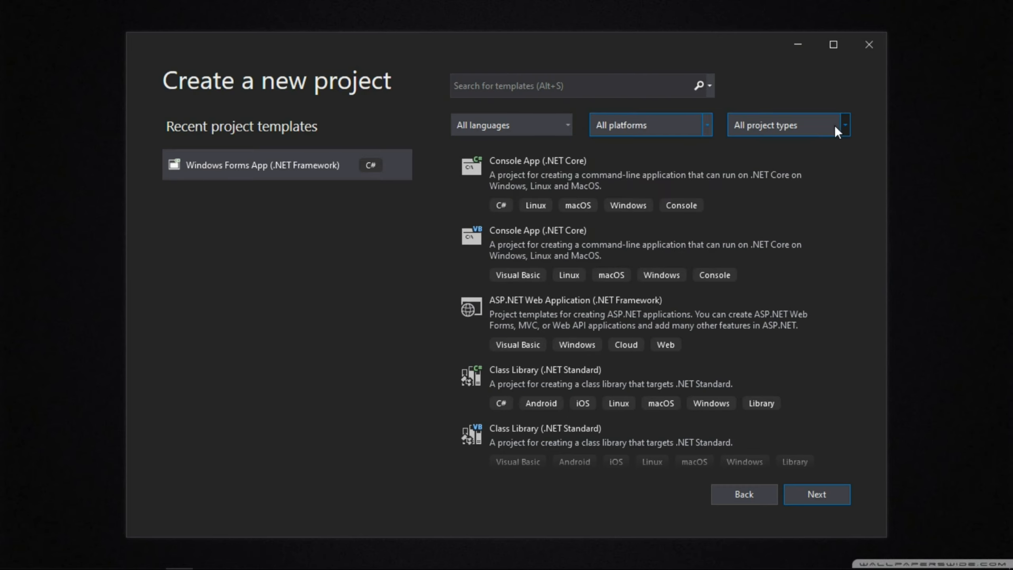
{"action": "left_click", "coordinate": [838, 126]}
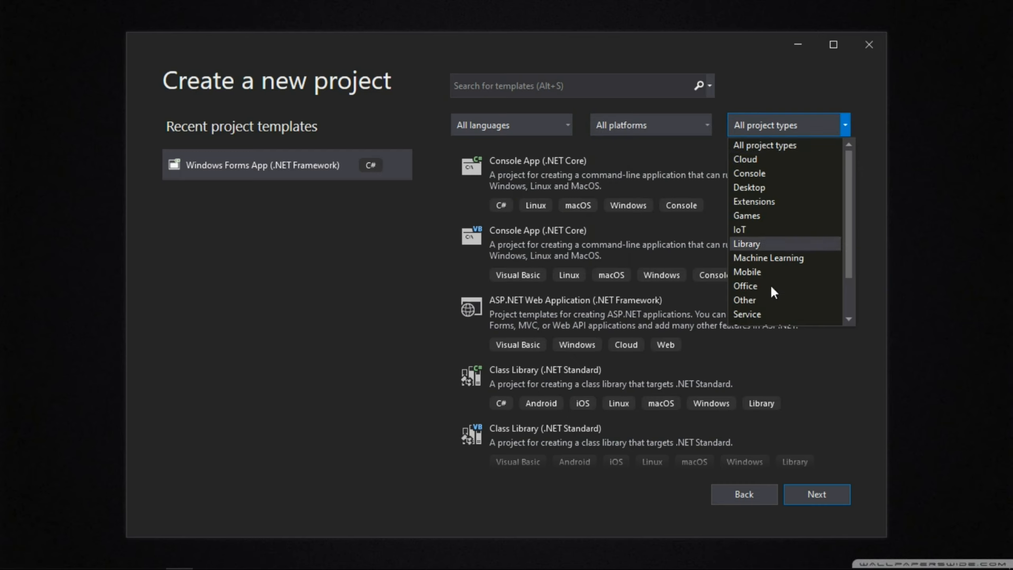
{"action": "scroll", "coordinate": [772, 262], "scroll_direction": "down", "scroll_amount": 1}
{"action": "scroll", "coordinate": [771, 262], "scroll_direction": "up", "scroll_amount": 1}
{"action": "left_click", "coordinate": [389, 282]}
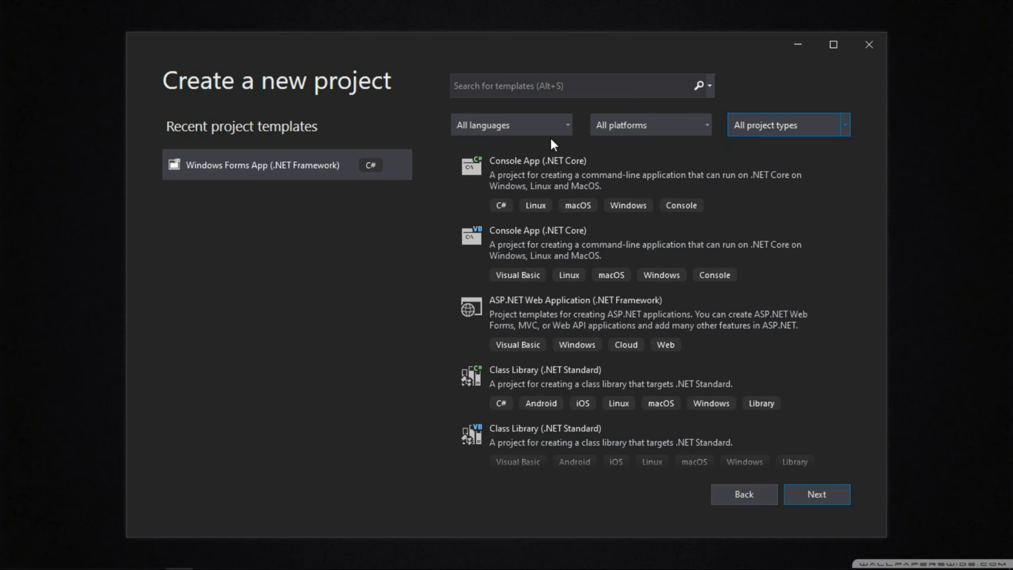
- Filter the project templates by the C# language, the Windows platform and the Desktop project type
{"action": "left_click", "coordinate": [566, 126]}
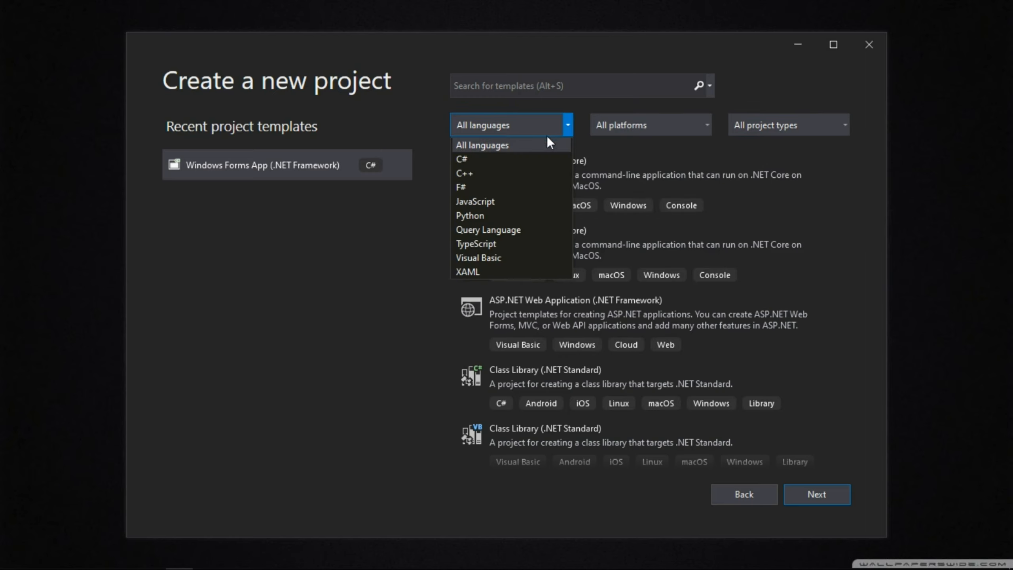
{"action": "left_click", "coordinate": [524, 163]}
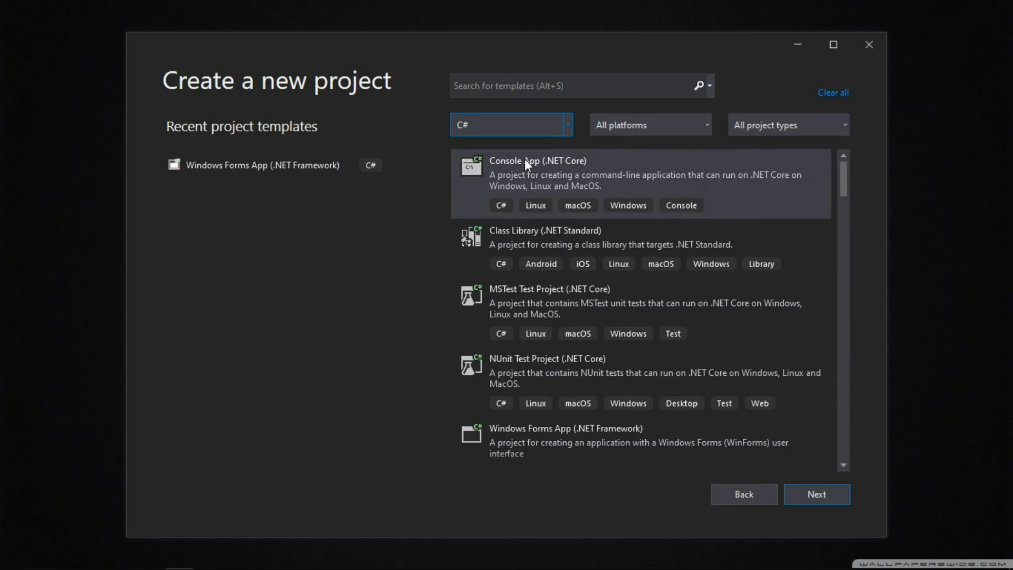
{"action": "left_click", "coordinate": [693, 128]}
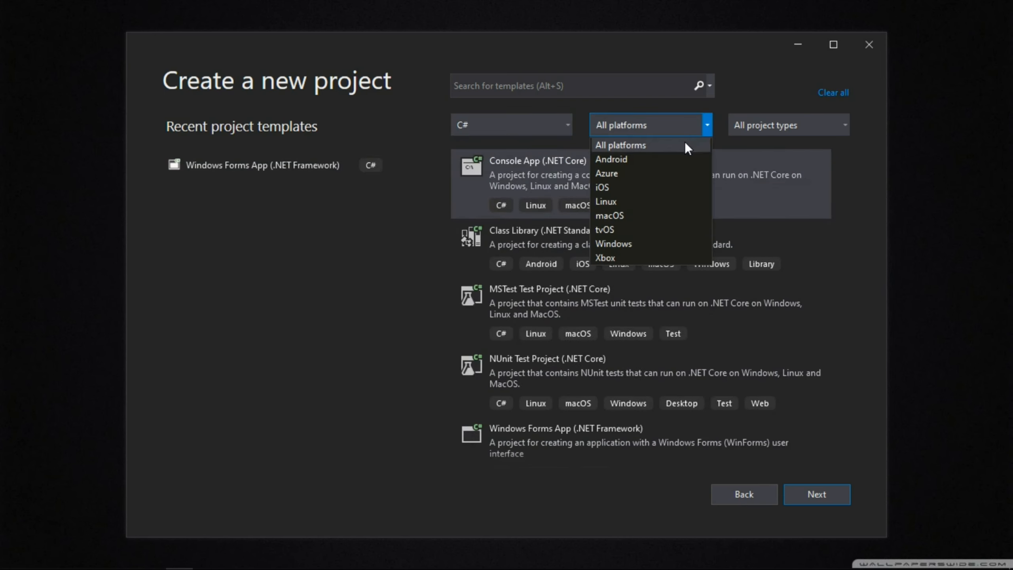
{"action": "left_click", "coordinate": [633, 242]}
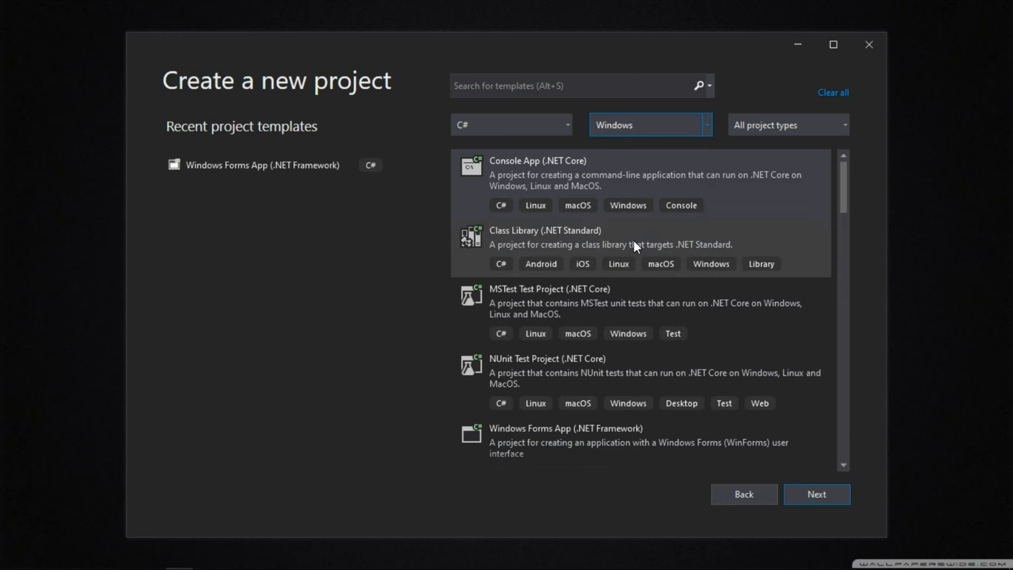
{"action": "left_click", "coordinate": [810, 123]}
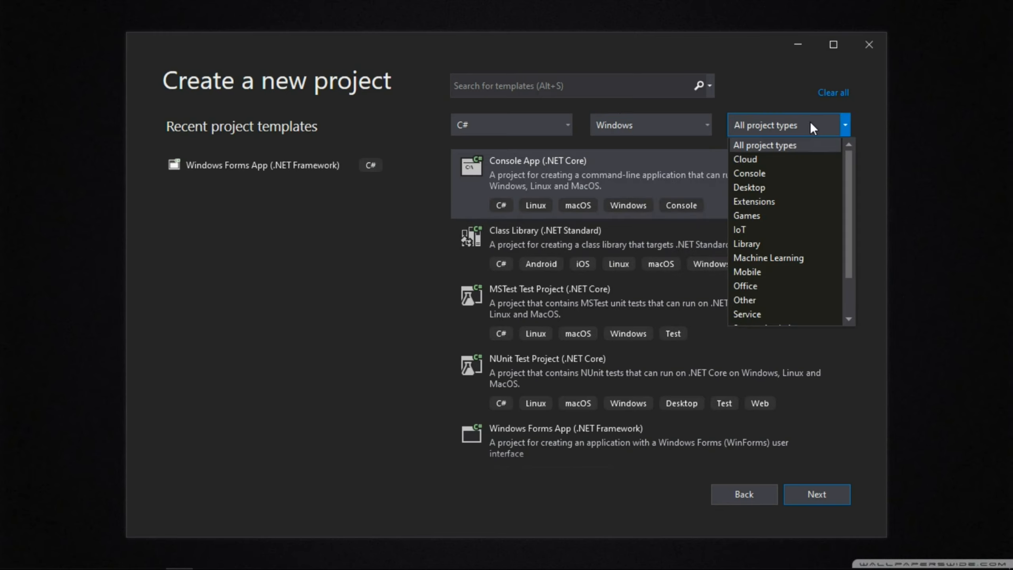
{"action": "left_click", "coordinate": [781, 186]}
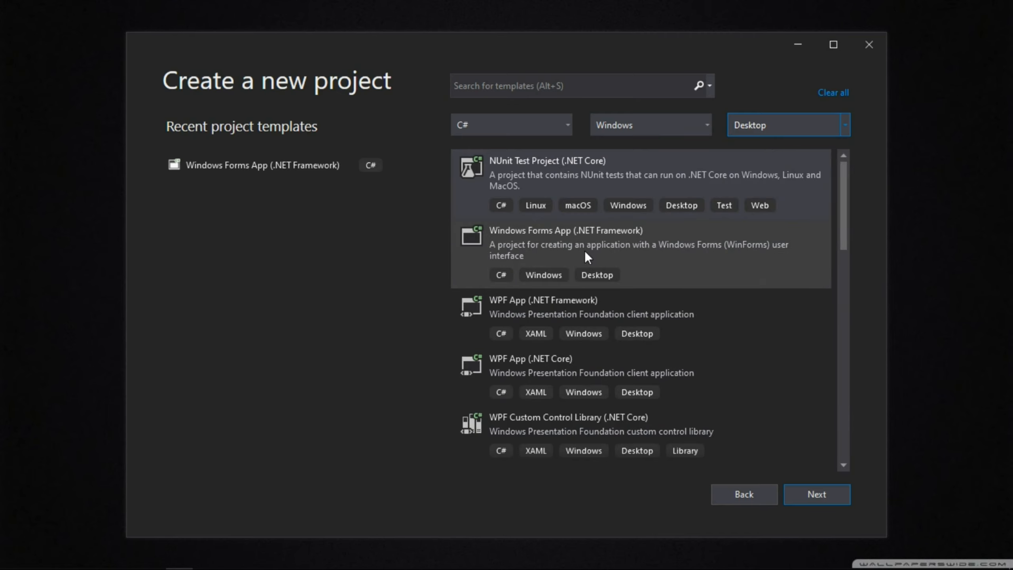
- Choose the Windows Forms App (.NET Framework) template and proceed to the project configuration
{"action": "scroll", "coordinate": [585, 252], "scroll_direction": "down", "scroll_amount": 3}
{"action": "scroll", "coordinate": [586, 252], "scroll_direction": "up", "scroll_amount": 1}
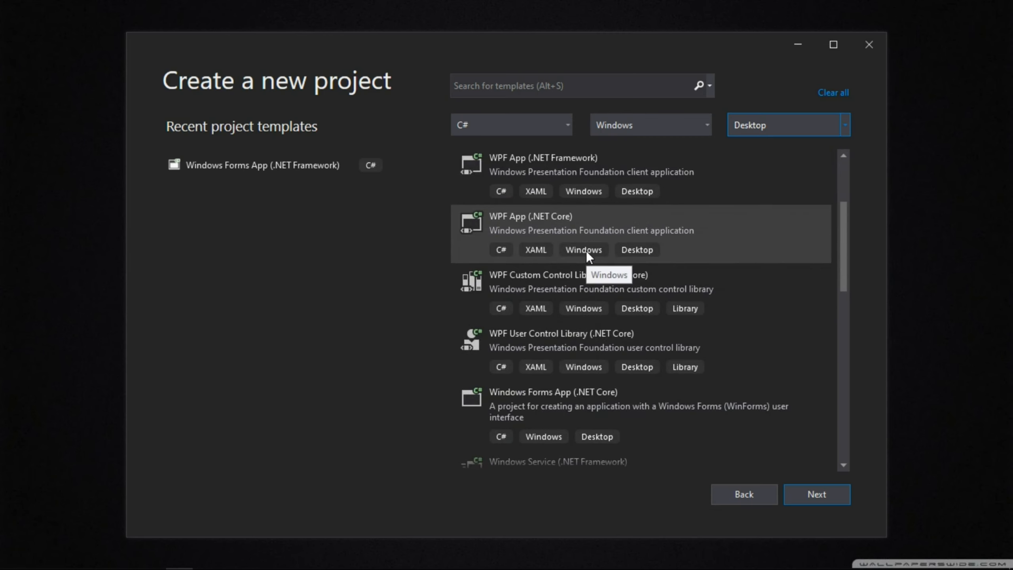
{"action": "scroll", "coordinate": [586, 250], "scroll_direction": "up", "scroll_amount": 3}
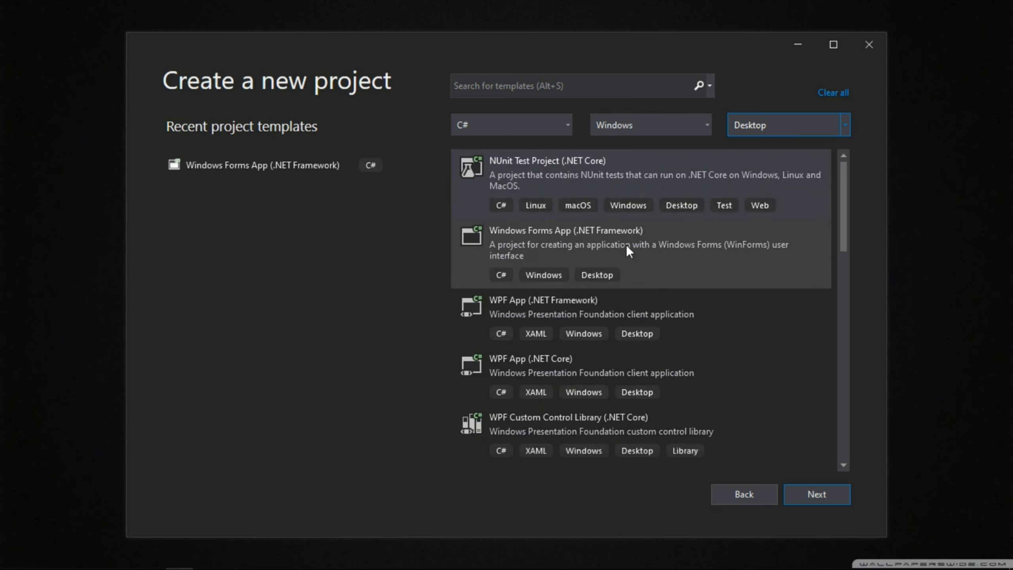
{"action": "left_click", "coordinate": [606, 245]}
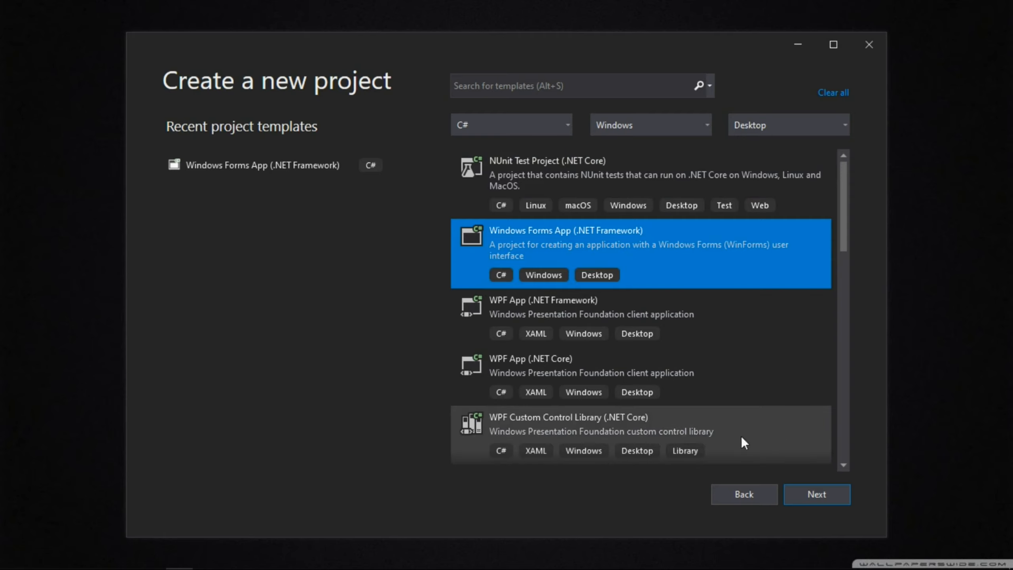
{"action": "left_click", "coordinate": [826, 494]}
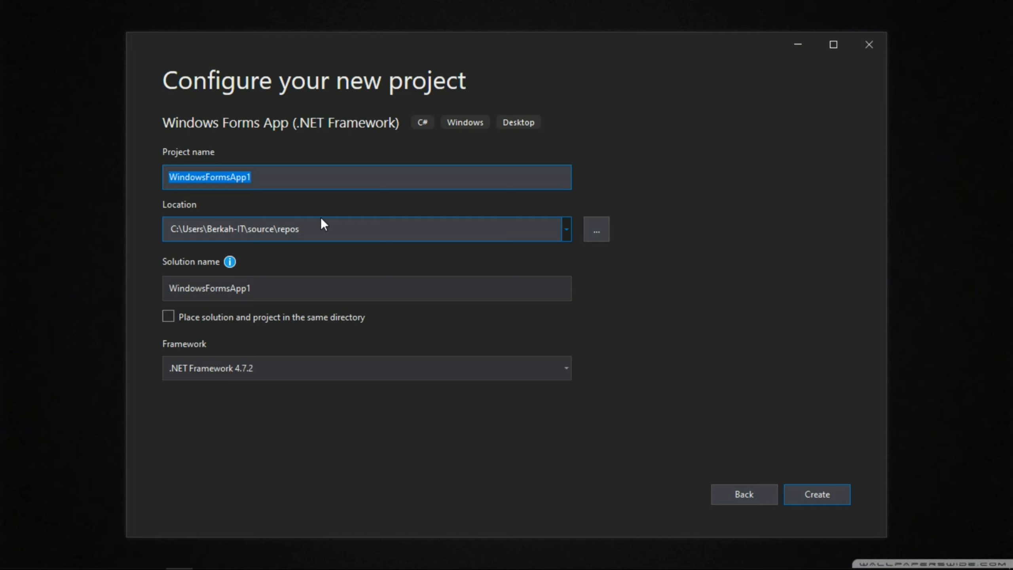
- Name the project Latihan1 and set its location to the BerkahIT folder inside save data\Visual Studio YT Tutor on drive D
{"action": "type", "text": "Lat"}
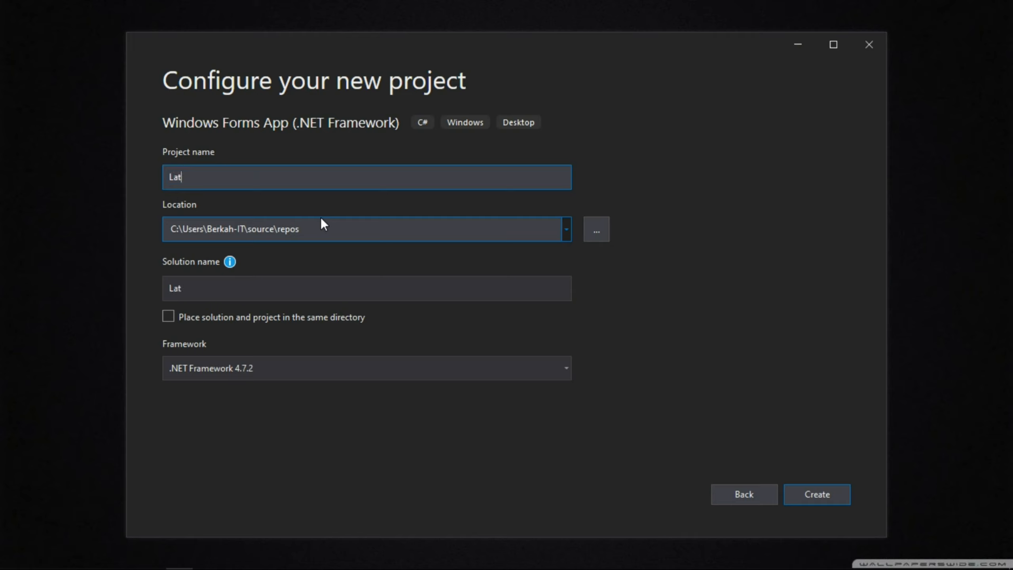
{"action": "type", "text": "ihan1"}
{"action": "left_click", "coordinate": [601, 239]}
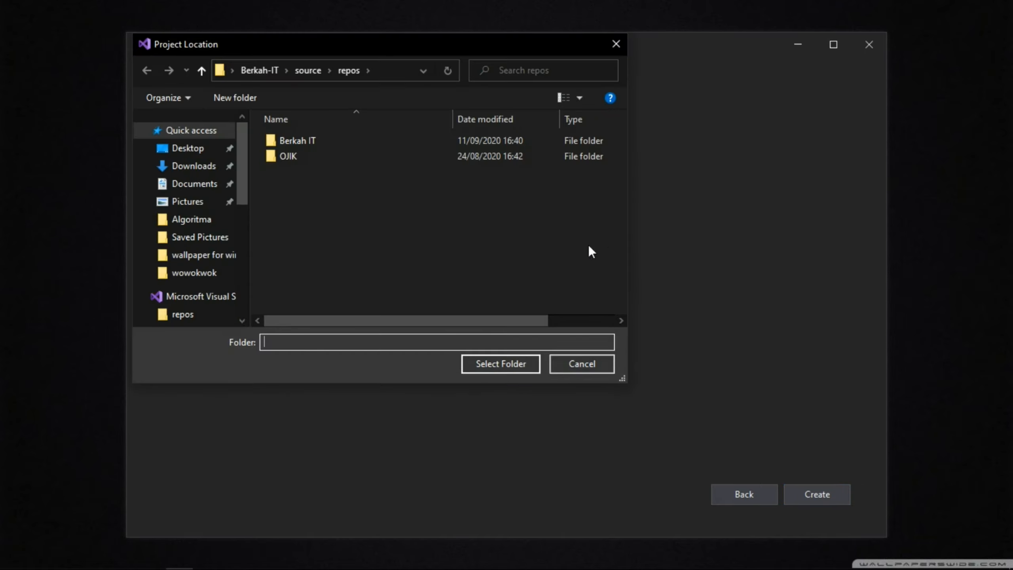
{"action": "left_click_drag", "start_coordinate": [242, 176], "coordinate": [247, 288]}
{"action": "left_click", "coordinate": [222, 291]}
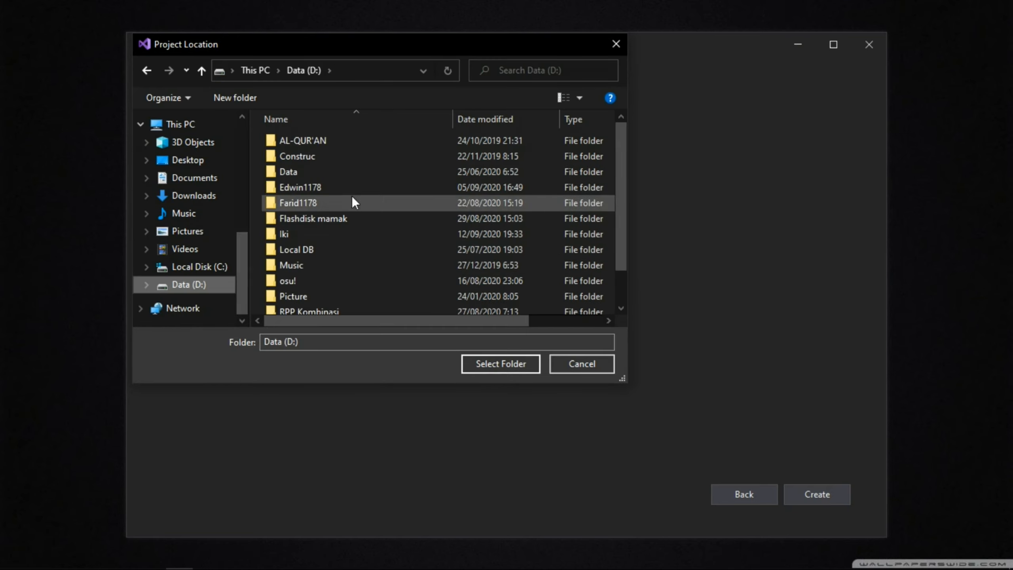
{"action": "double_click", "coordinate": [359, 187]}
{"action": "double_click", "coordinate": [320, 233]}
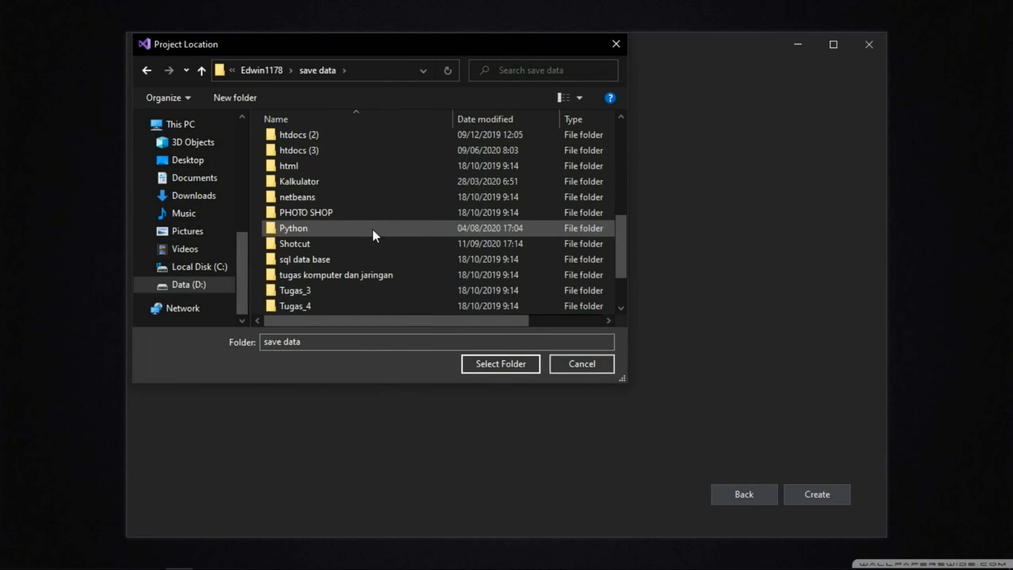
{"action": "scroll", "coordinate": [372, 229], "scroll_direction": "down", "scroll_amount": 2}
{"action": "double_click", "coordinate": [367, 290]}
{"action": "double_click", "coordinate": [377, 143]}
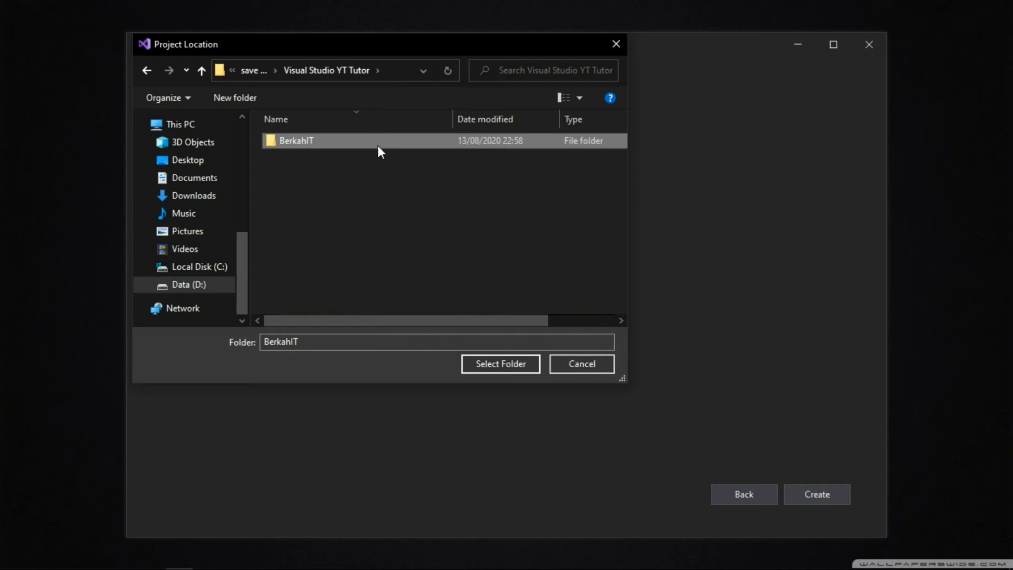
{"action": "left_click", "coordinate": [495, 364]}
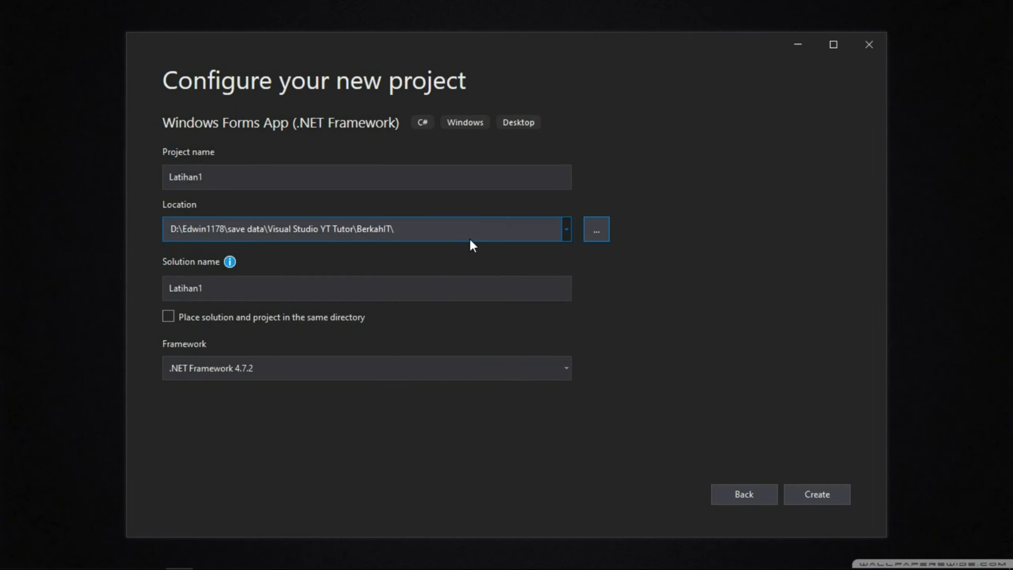
{"action": "left_click", "coordinate": [219, 289]}
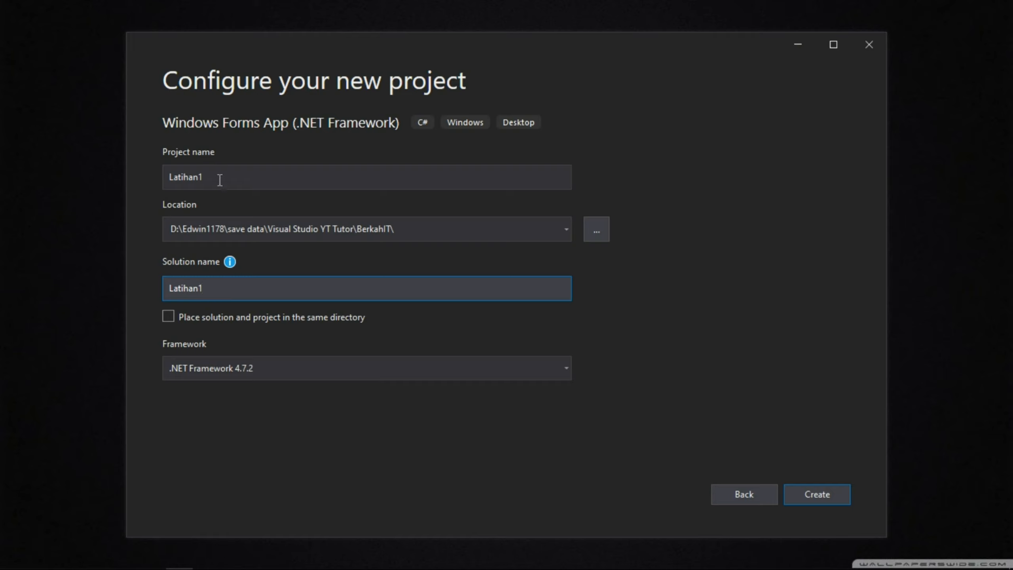
{"action": "left_click", "coordinate": [193, 182]}
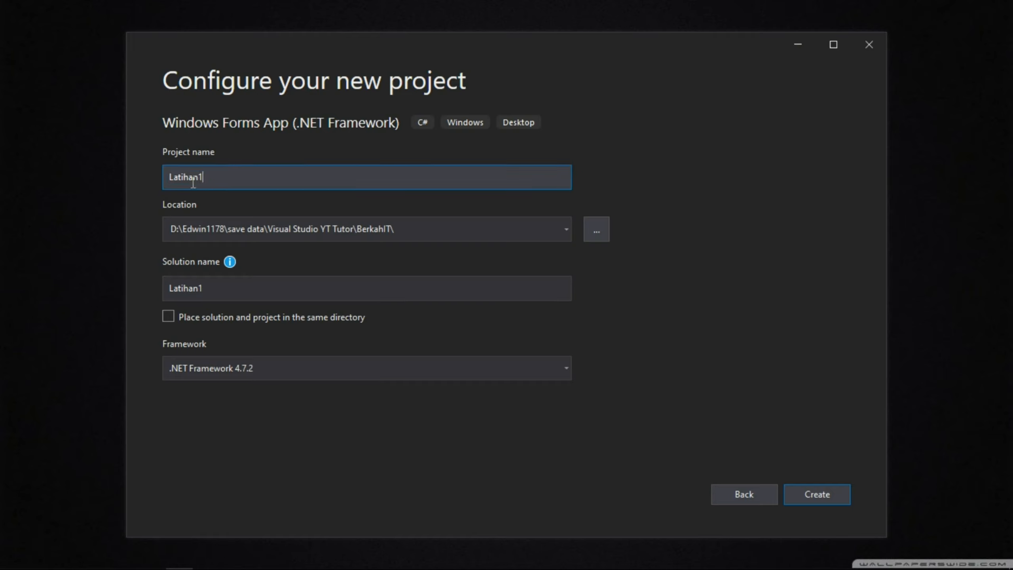
{"action": "double_click", "coordinate": [193, 181]}
{"action": "left_click", "coordinate": [238, 183]}
{"action": "left_click", "coordinate": [251, 287]}
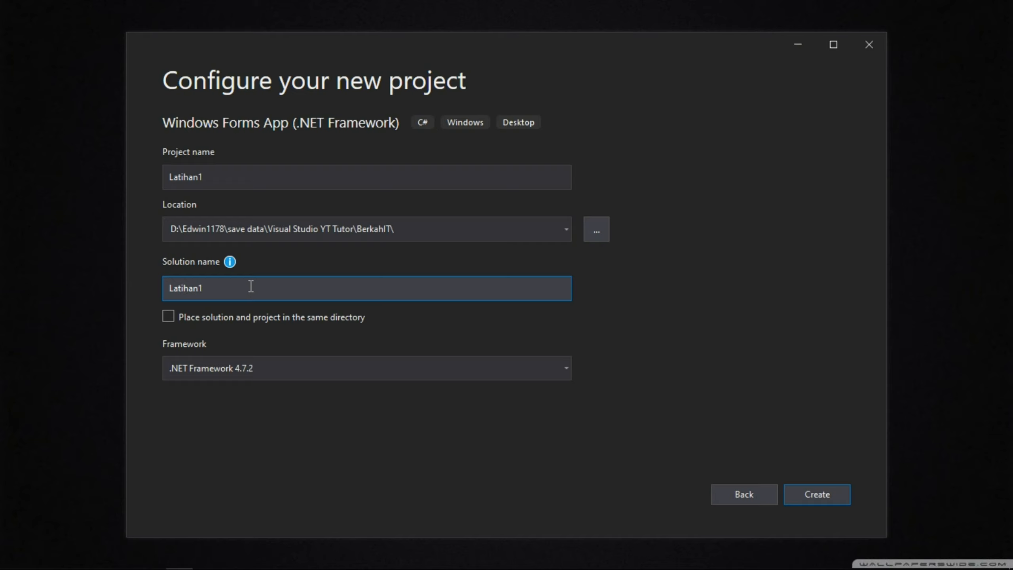
{"action": "double_click", "coordinate": [251, 287]}
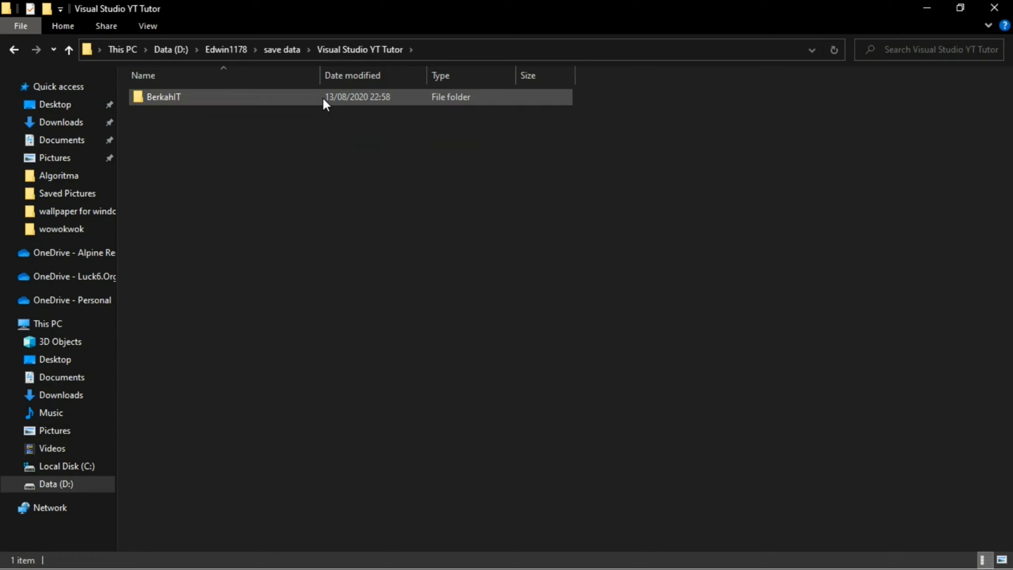
- In File Explorer, examine the BerkahIT.sln solution file inside the Visual Studio YT Tutor\BerkahIT folder
{"action": "double_click", "coordinate": [166, 97]}
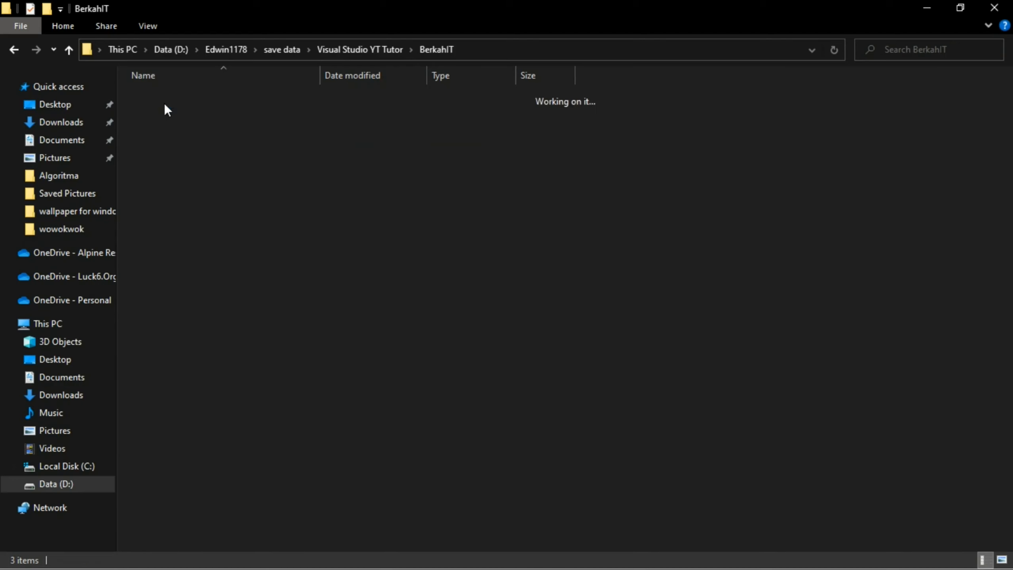
{"action": "left_click", "coordinate": [164, 131]}
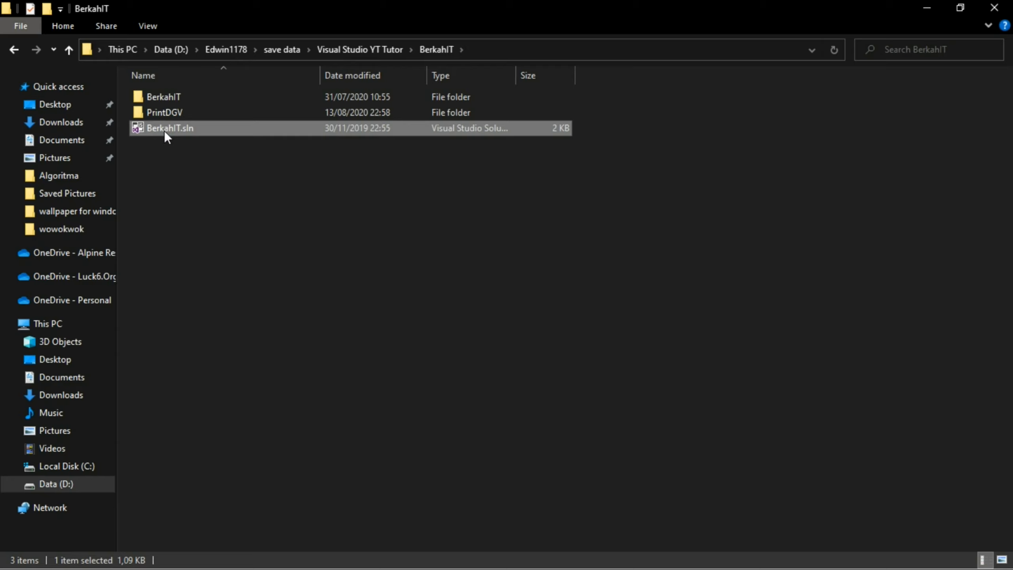
{"action": "left_click", "coordinate": [912, 4]}
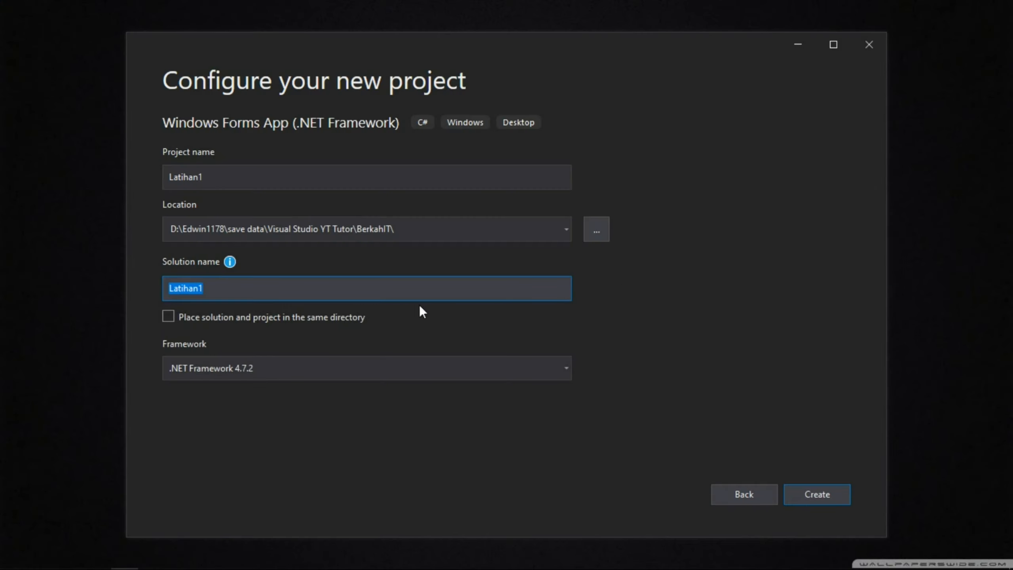
{"action": "left_click", "coordinate": [385, 295]}
{"action": "left_click", "coordinate": [277, 321]}
{"action": "left_click", "coordinate": [277, 321]}
{"action": "left_click", "coordinate": [323, 319]}
{"action": "left_click", "coordinate": [323, 319]}
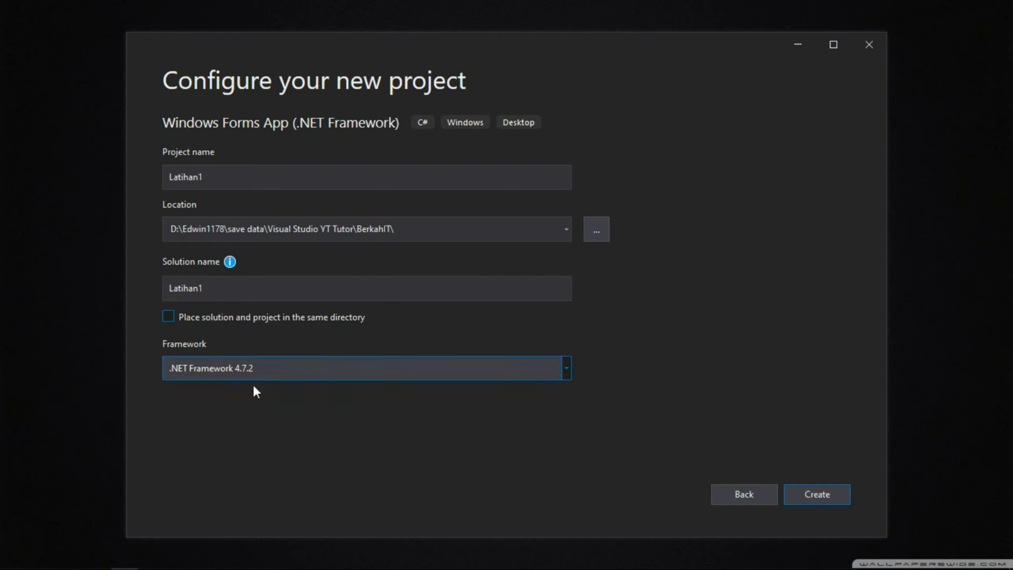
- Target .NET Framework 4.7.2 and create the Latihan1 project
{"action": "left_click", "coordinate": [553, 372]}
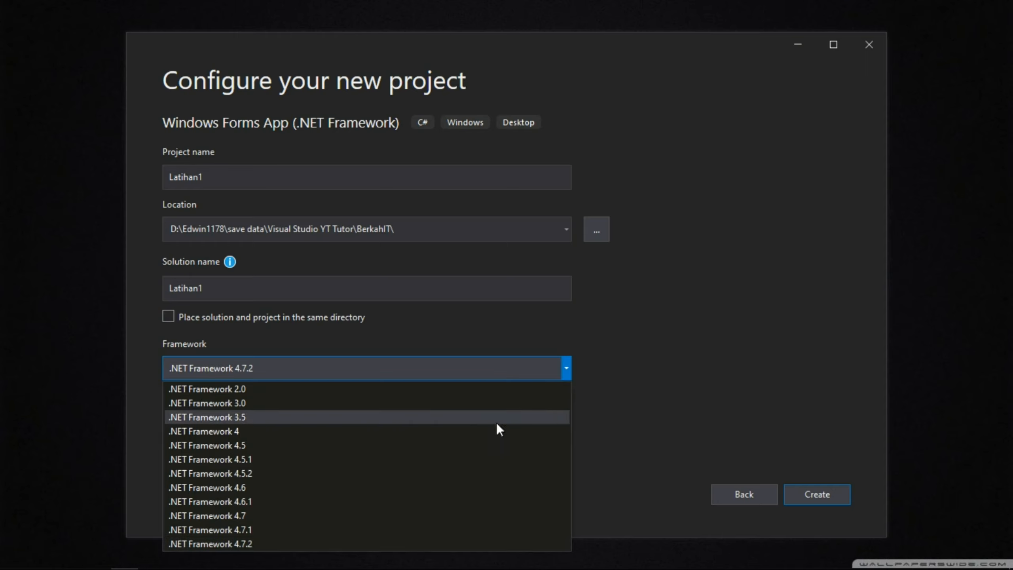
{"action": "left_click", "coordinate": [264, 538]}
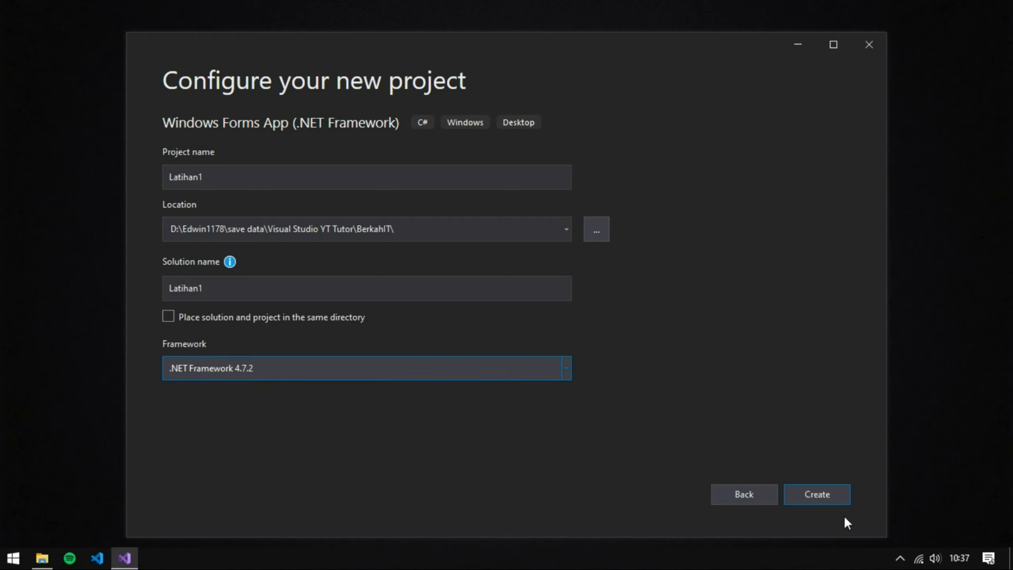
{"action": "left_click", "coordinate": [832, 499]}
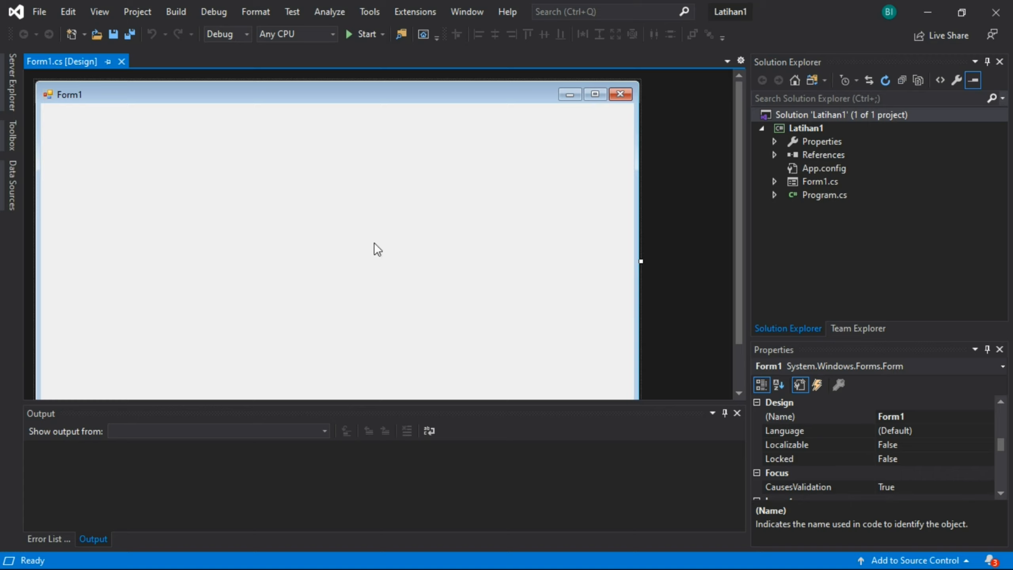
- Test-run the project to view the blank Form1, ending the debug session and closing the Output window
{"action": "left_click", "coordinate": [351, 36]}
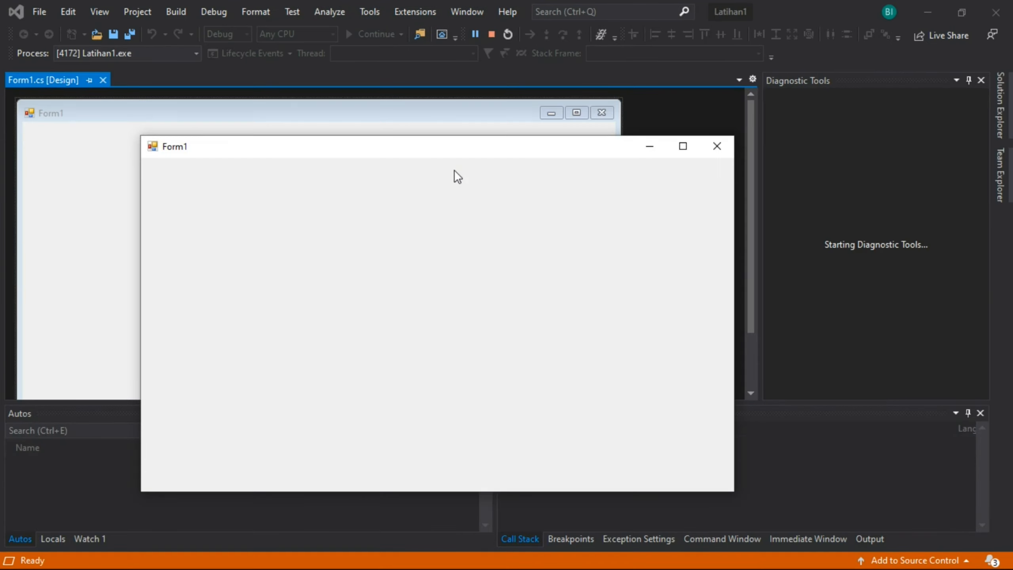
{"action": "left_click_drag", "start_coordinate": [475, 149], "coordinate": [544, 133]}
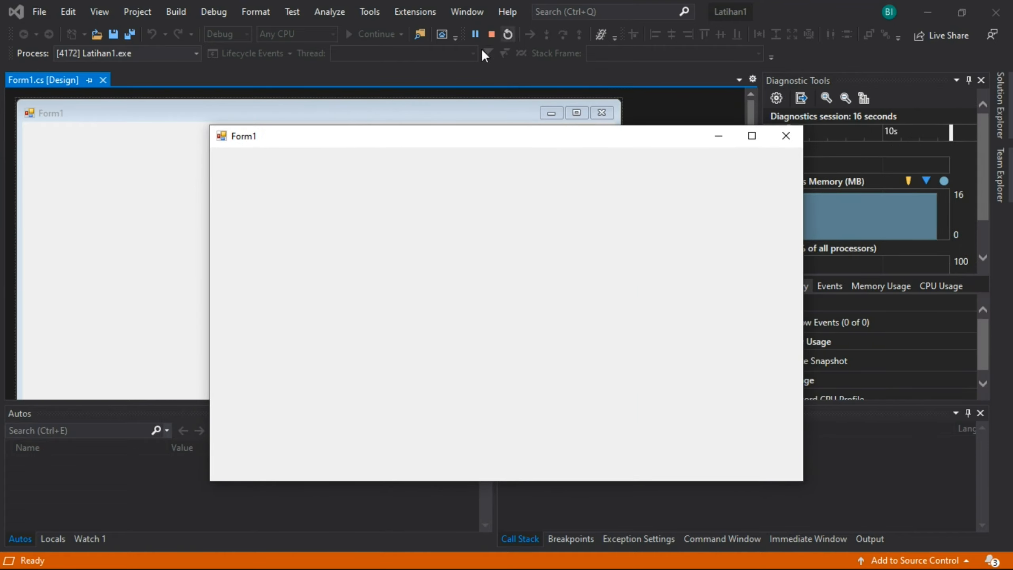
{"action": "left_click", "coordinate": [491, 34]}
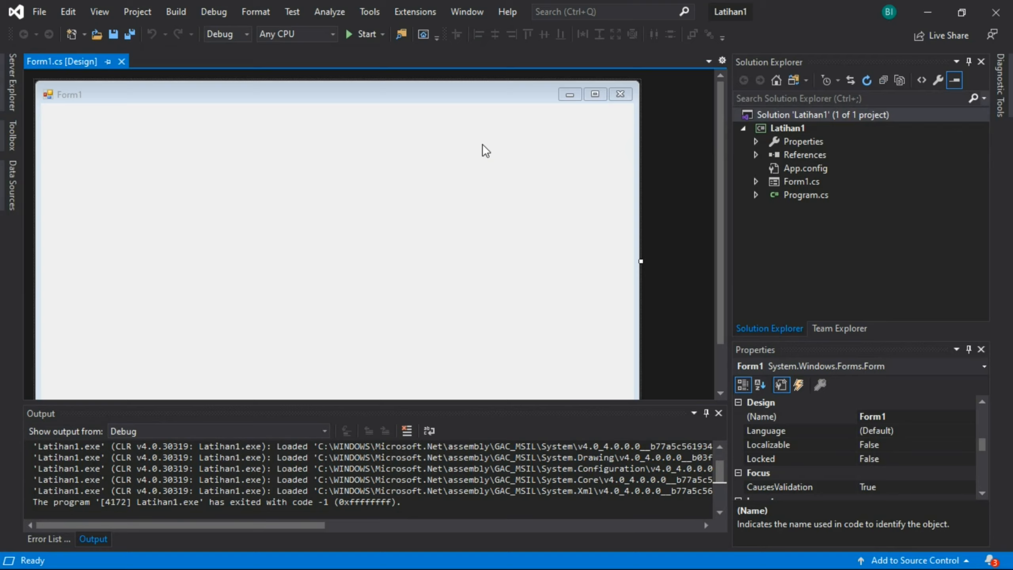
{"action": "left_click", "coordinate": [718, 413]}
{"action": "left_click", "coordinate": [719, 414]}
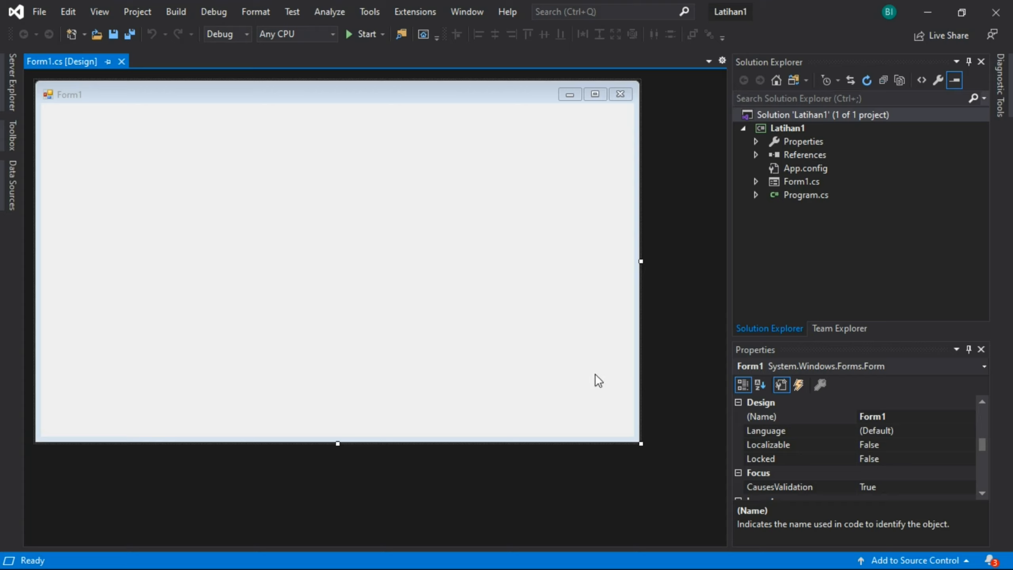
- Look over the file commands for the project, and show the start window briefly before dismissing it
{"action": "left_click", "coordinate": [44, 12]}
{"action": "mouse_move", "coordinate": [56, 26]}
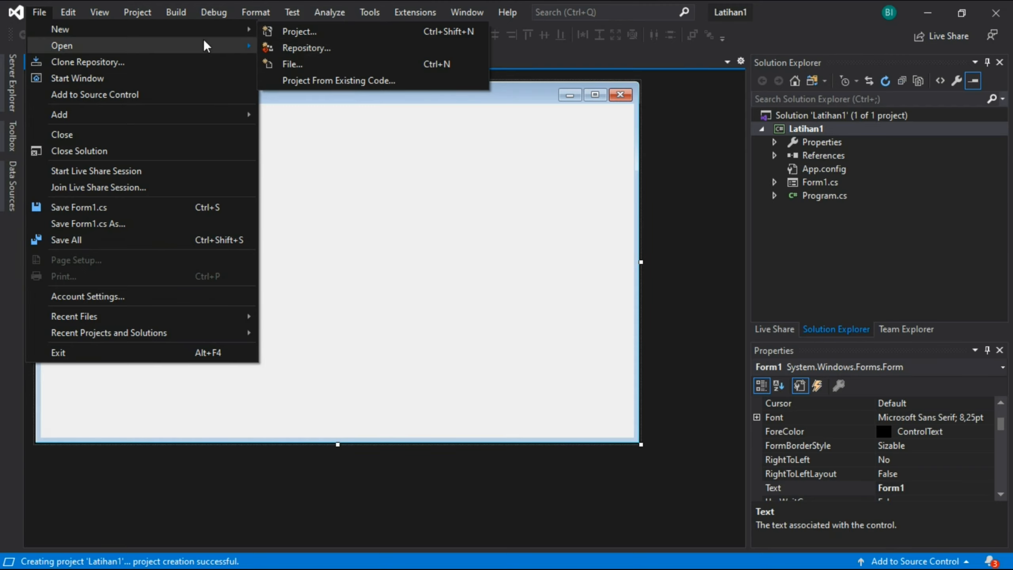
{"action": "mouse_move", "coordinate": [166, 44]}
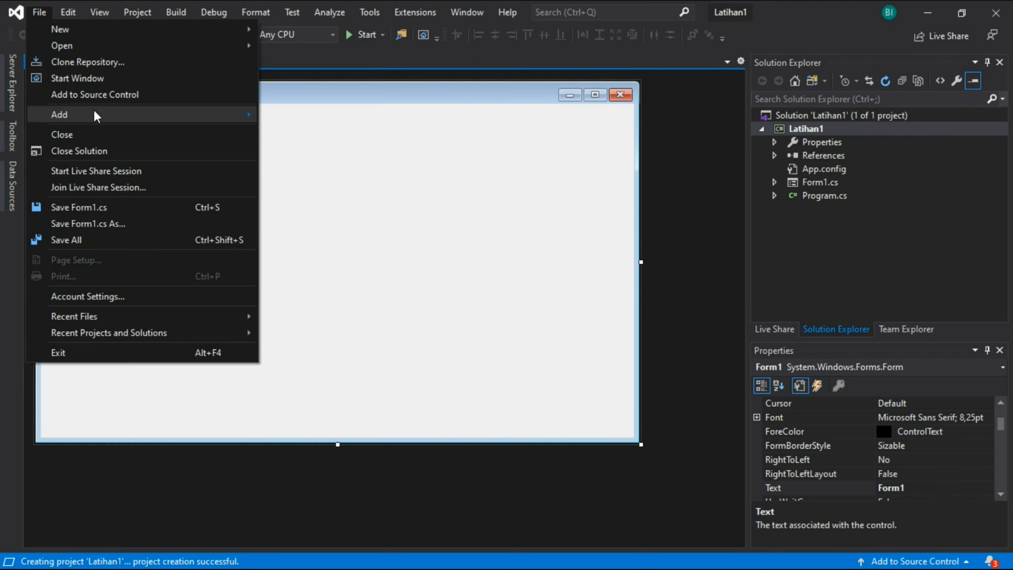
{"action": "left_click", "coordinate": [77, 78]}
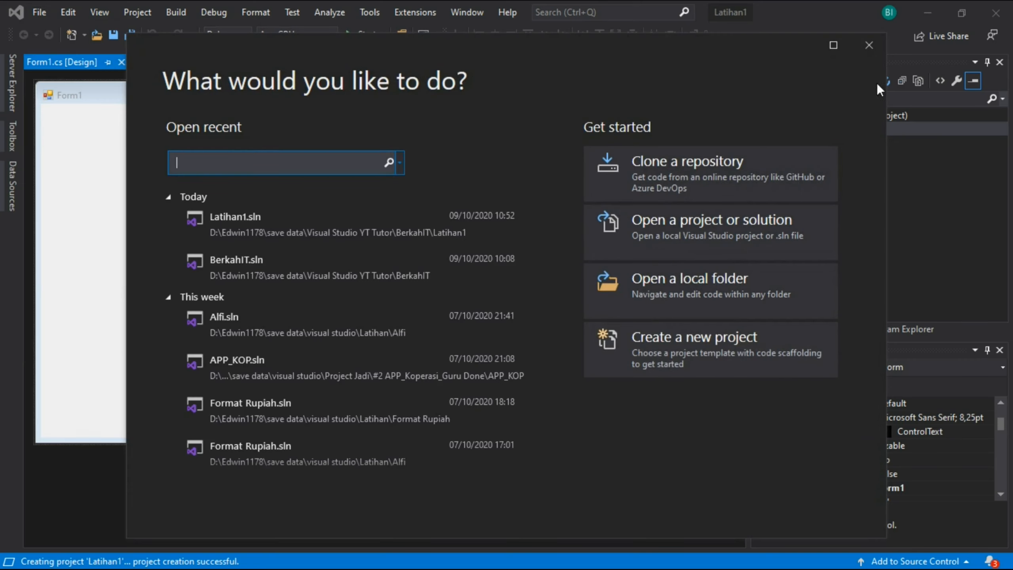
{"action": "left_click", "coordinate": [869, 45]}
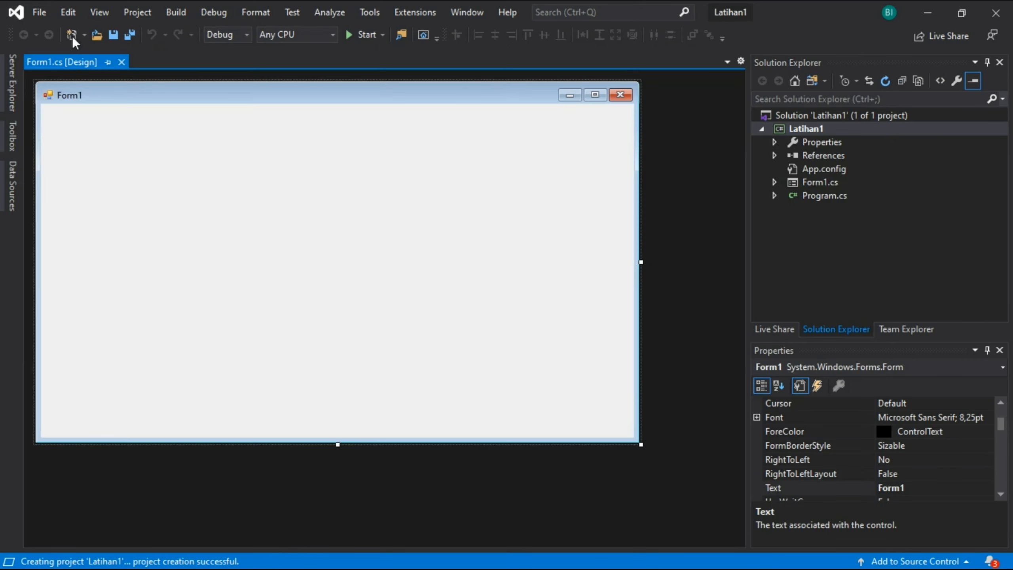
- Examine the remaining file commands, such as recent projects, and the available editing commands
{"action": "left_click", "coordinate": [34, 11]}
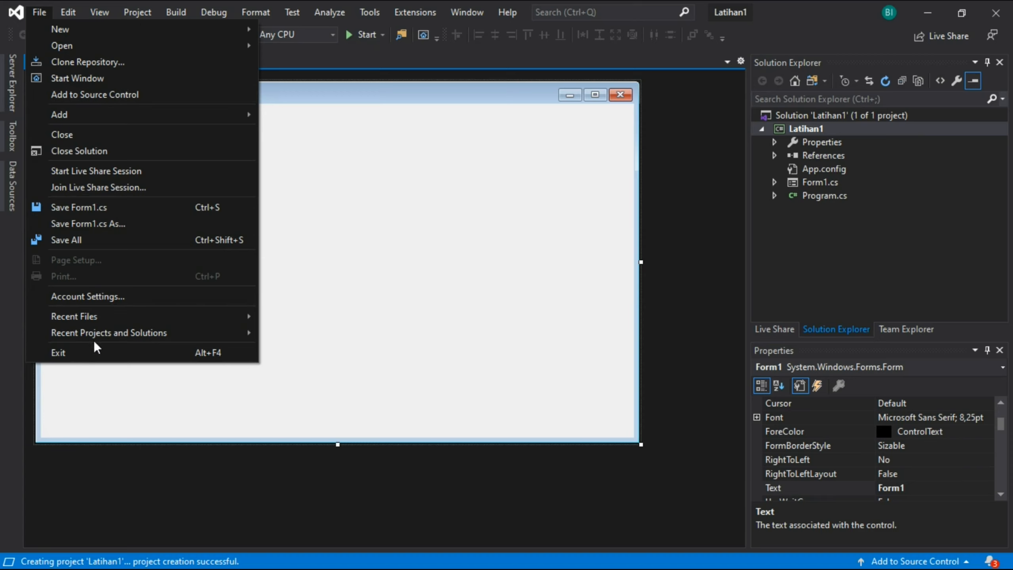
{"action": "left_click", "coordinate": [40, 13]}
{"action": "left_click", "coordinate": [40, 12]}
{"action": "mouse_move", "coordinate": [68, 12]}
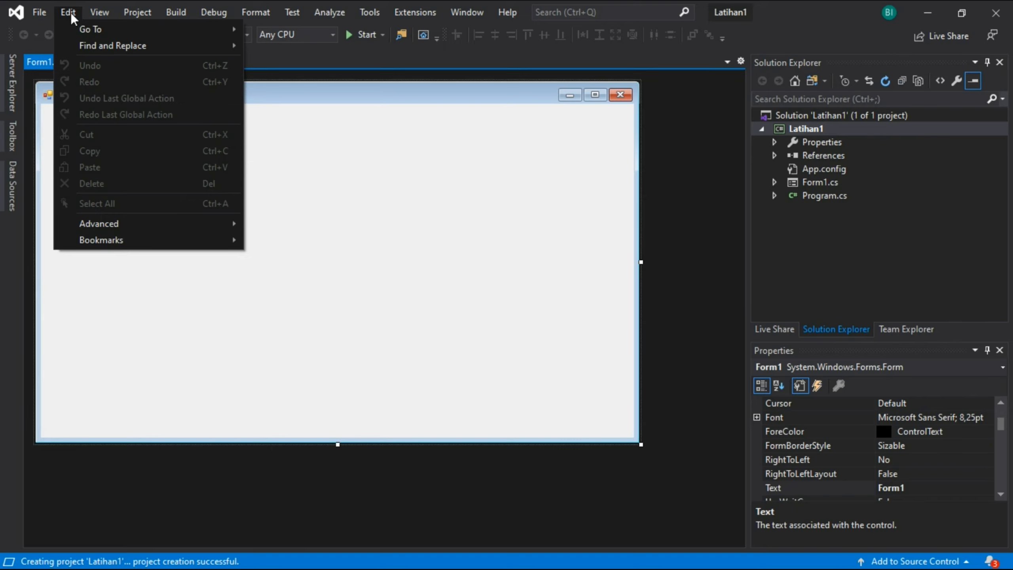
{"action": "left_click", "coordinate": [75, 14]}
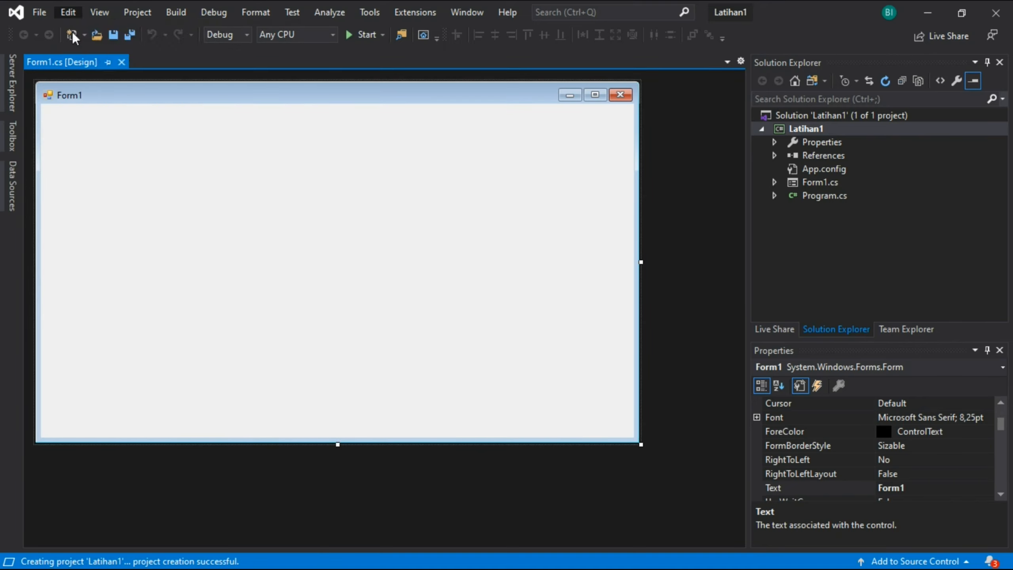
{"action": "left_click", "coordinate": [67, 12]}
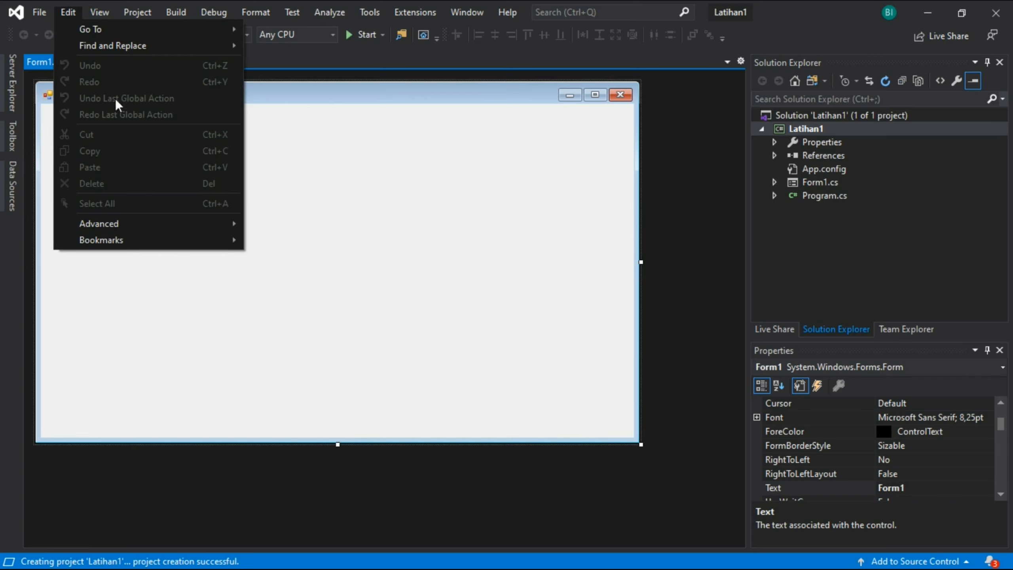
- Close the Solution Explorer and restore it to the workspace
{"action": "mouse_move", "coordinate": [102, 5]}
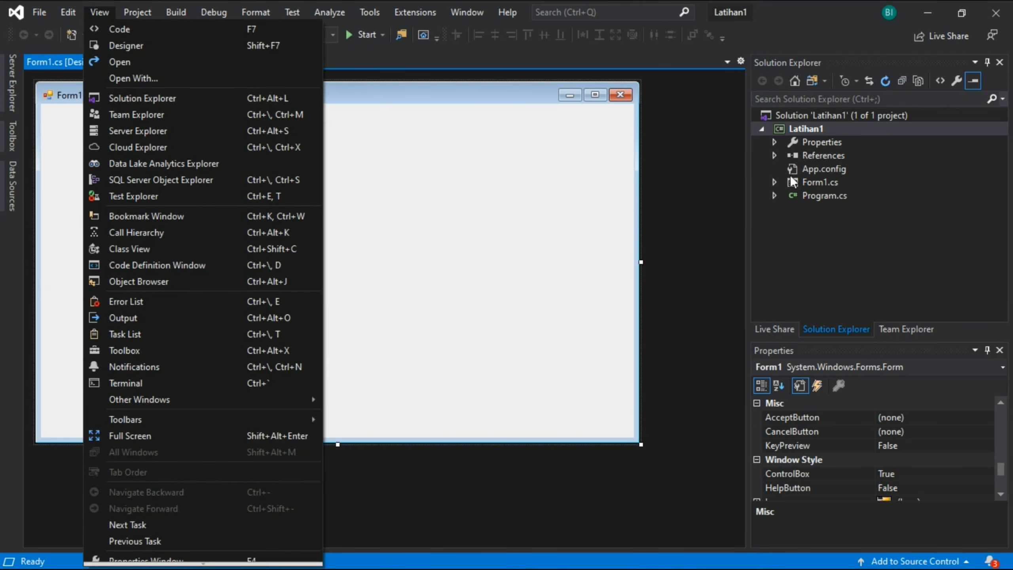
{"action": "left_click", "coordinate": [693, 167]}
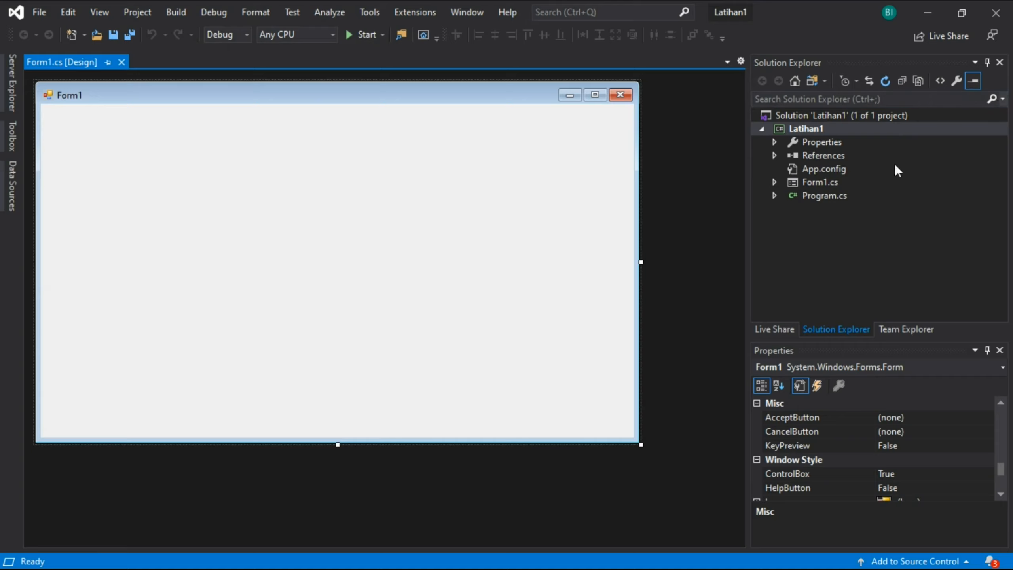
{"action": "left_click", "coordinate": [999, 62]}
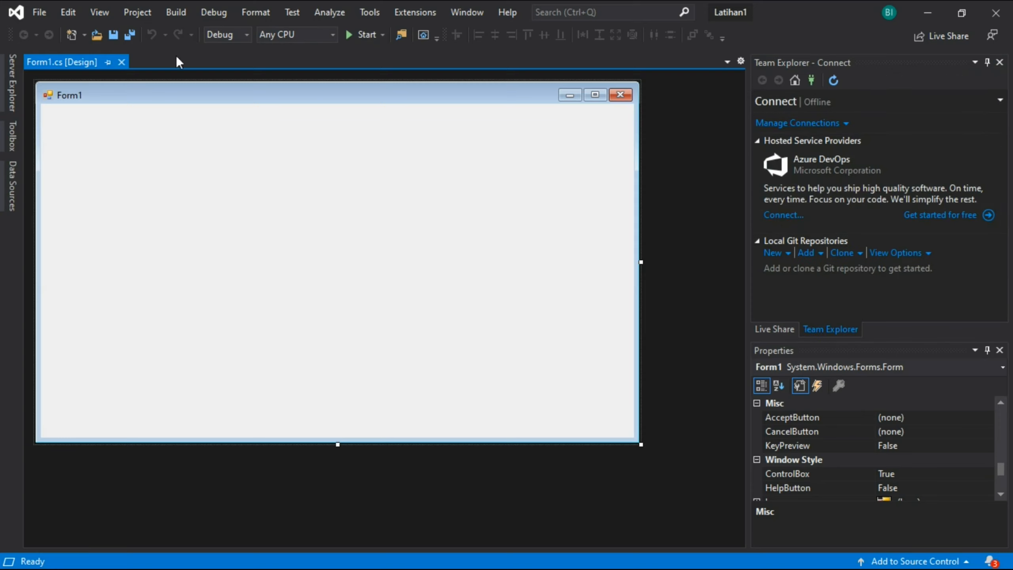
{"action": "left_click", "coordinate": [90, 14]}
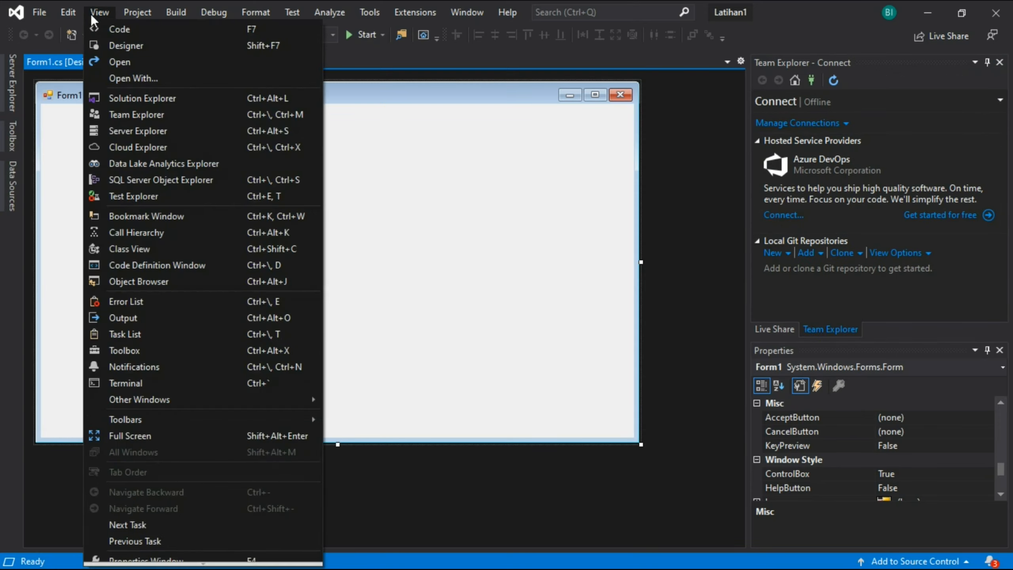
{"action": "left_click", "coordinate": [121, 100]}
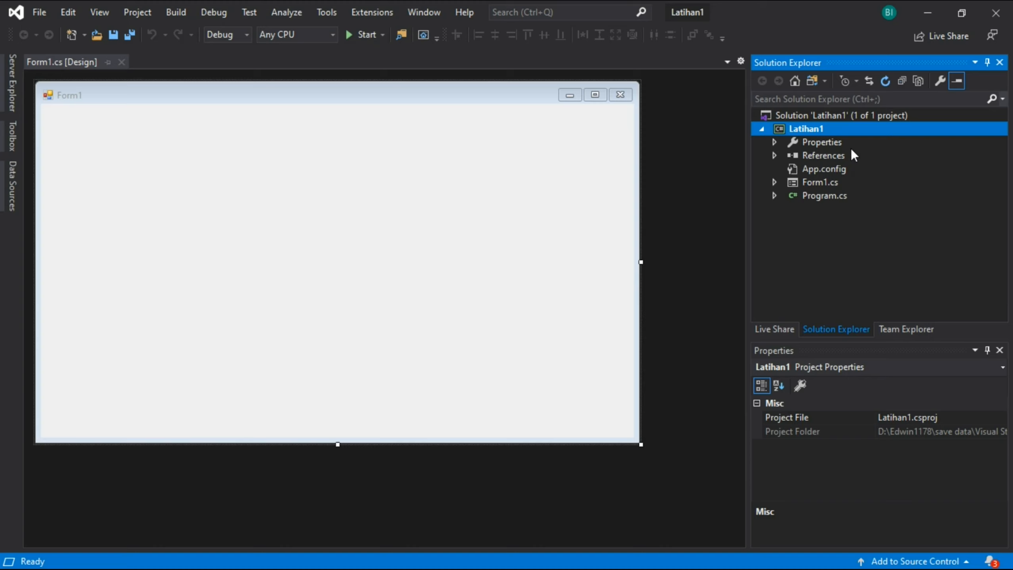
- Examine the commands for showing tool windows, adding project items and building the solution
{"action": "left_click", "coordinate": [97, 14]}
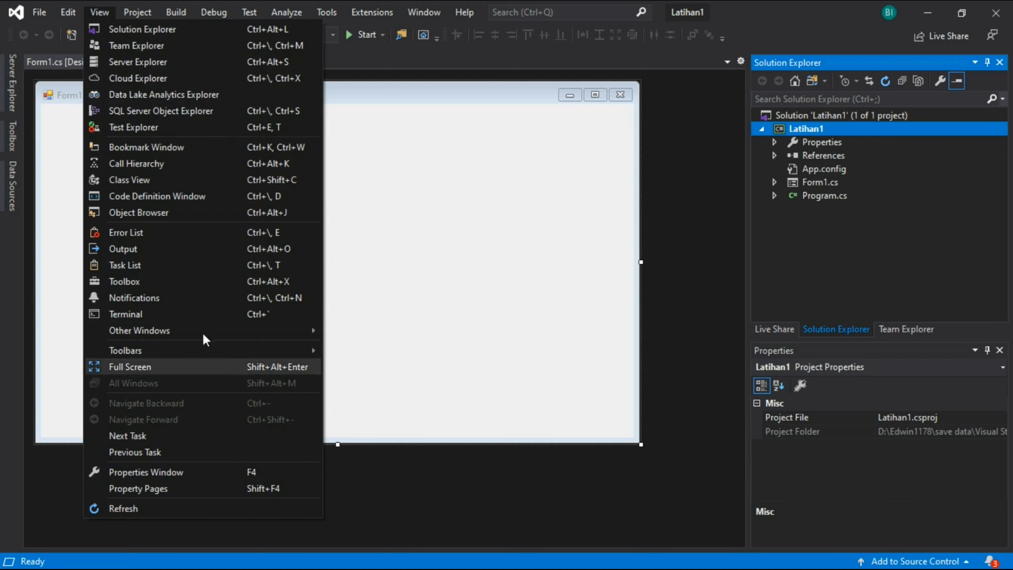
{"action": "left_click", "coordinate": [92, 12]}
{"action": "left_click", "coordinate": [99, 12]}
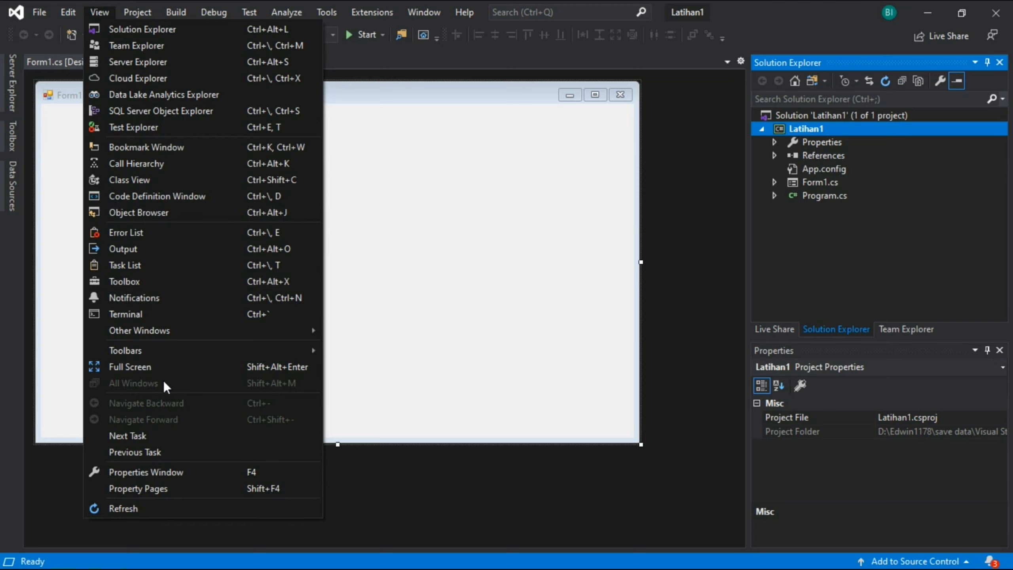
{"action": "mouse_move", "coordinate": [135, 11]}
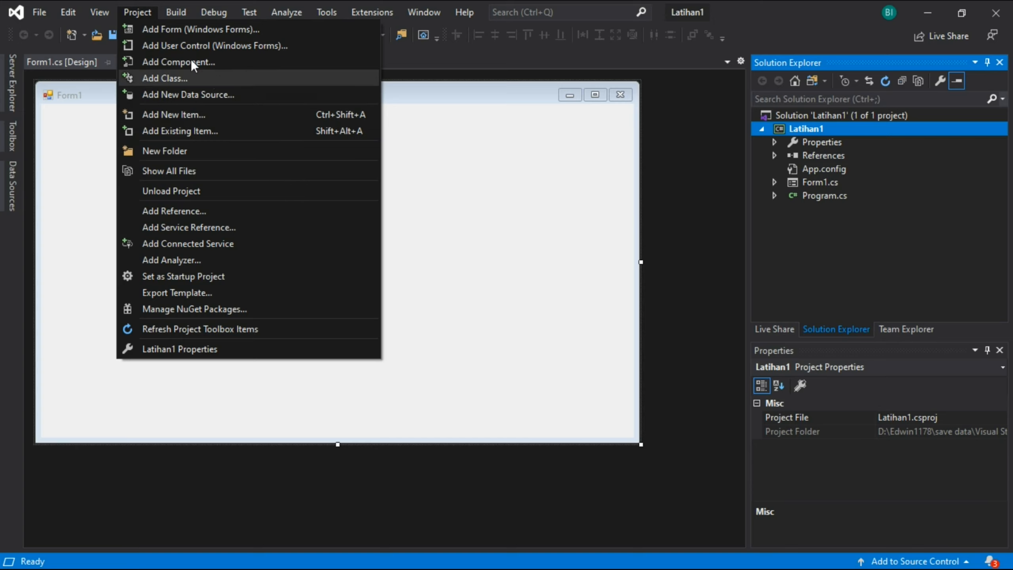
{"action": "left_click", "coordinate": [172, 11]}
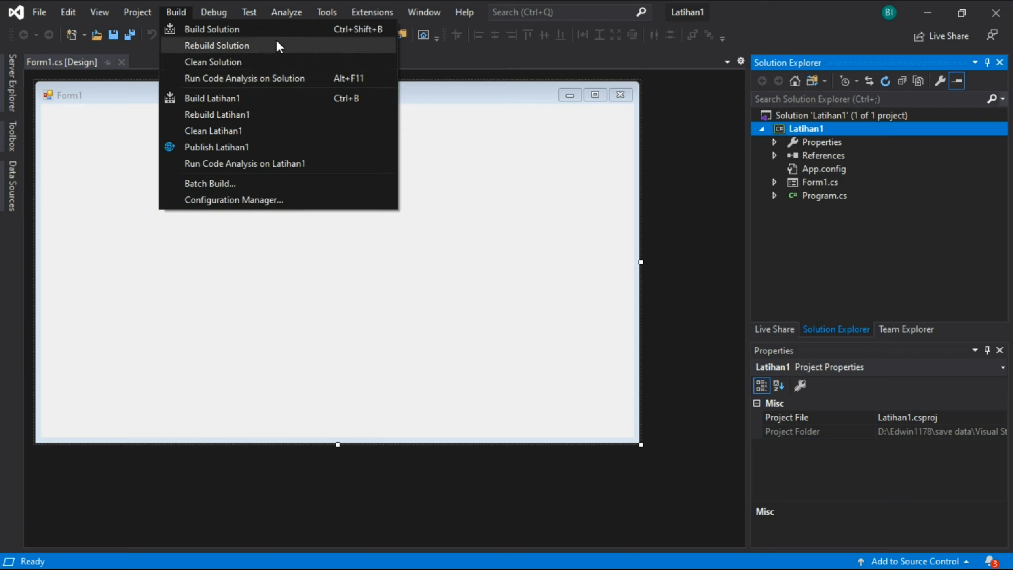
{"action": "left_click", "coordinate": [691, 203]}
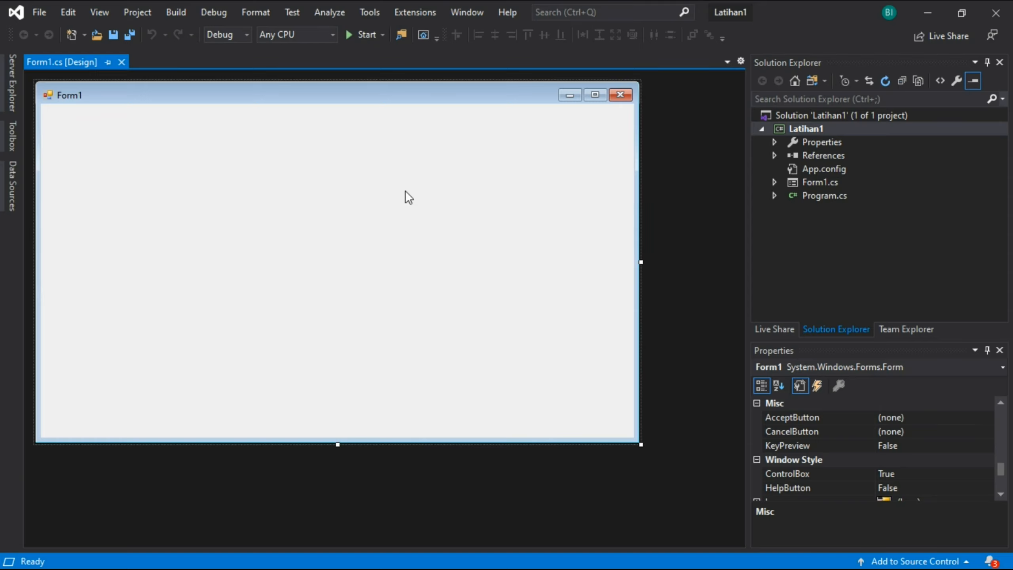
- Rebuild the Latihan1 solution and close the Output window
{"action": "left_click", "coordinate": [176, 12]}
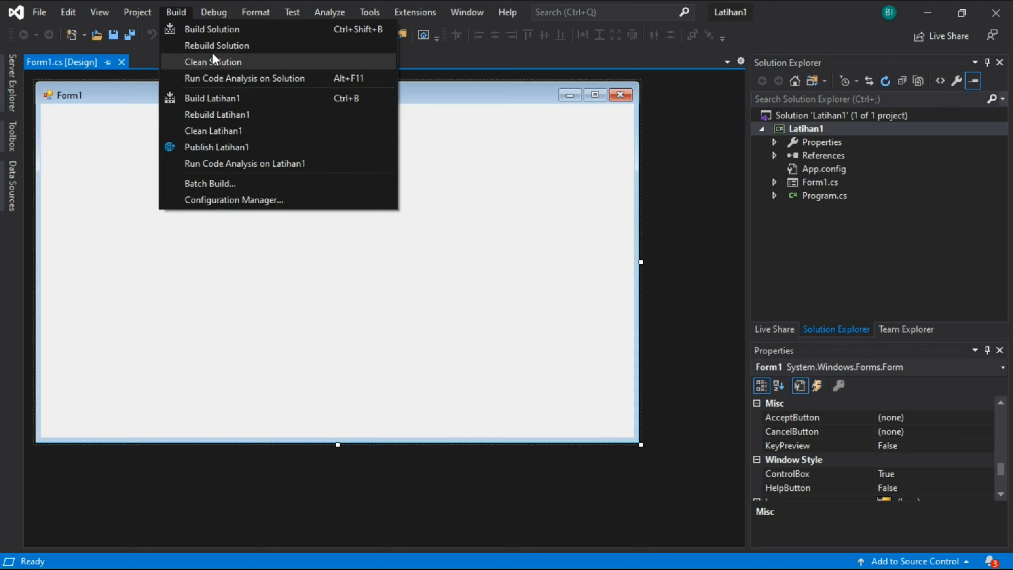
{"action": "left_click", "coordinate": [212, 50]}
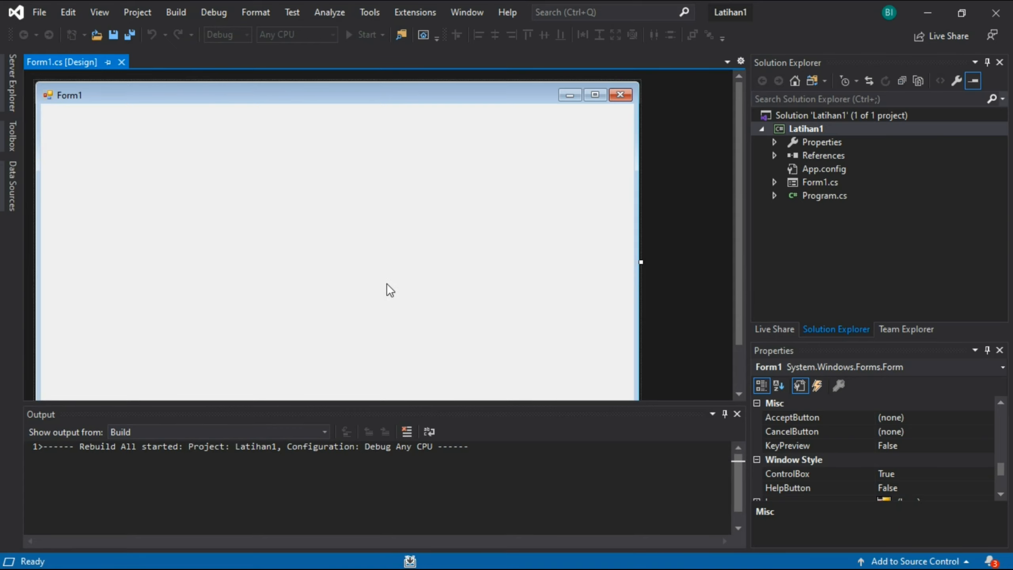
{"action": "left_click", "coordinate": [738, 414]}
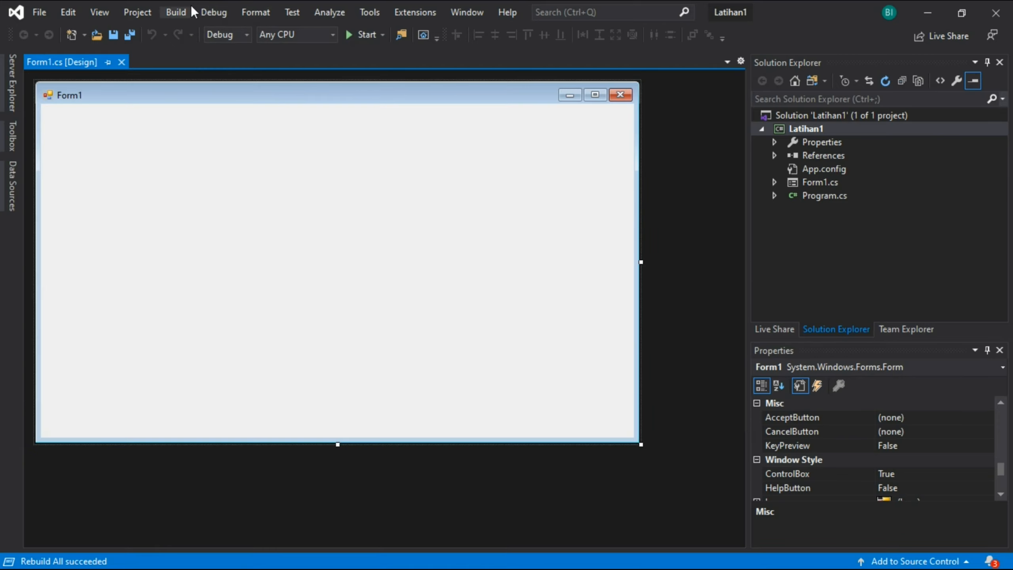
- Examine the build, debugging and form layout commands available for the project
{"action": "left_click", "coordinate": [178, 8]}
{"action": "key", "text": "Escape"}
{"action": "left_click", "coordinate": [185, 14]}
{"action": "left_click", "coordinate": [185, 15]}
{"action": "left_click", "coordinate": [215, 11]}
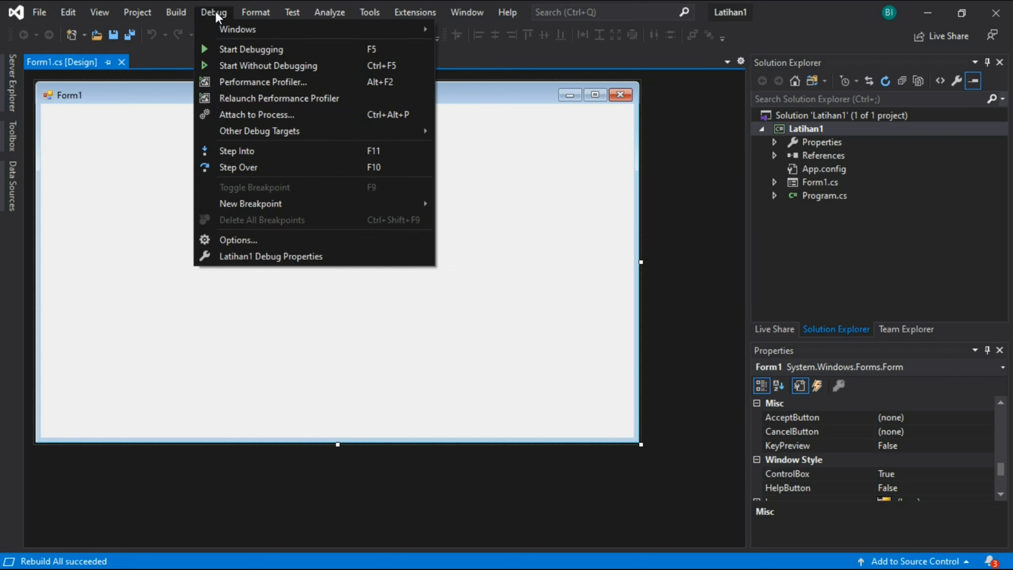
{"action": "left_click", "coordinate": [219, 11]}
{"action": "left_click", "coordinate": [220, 11]}
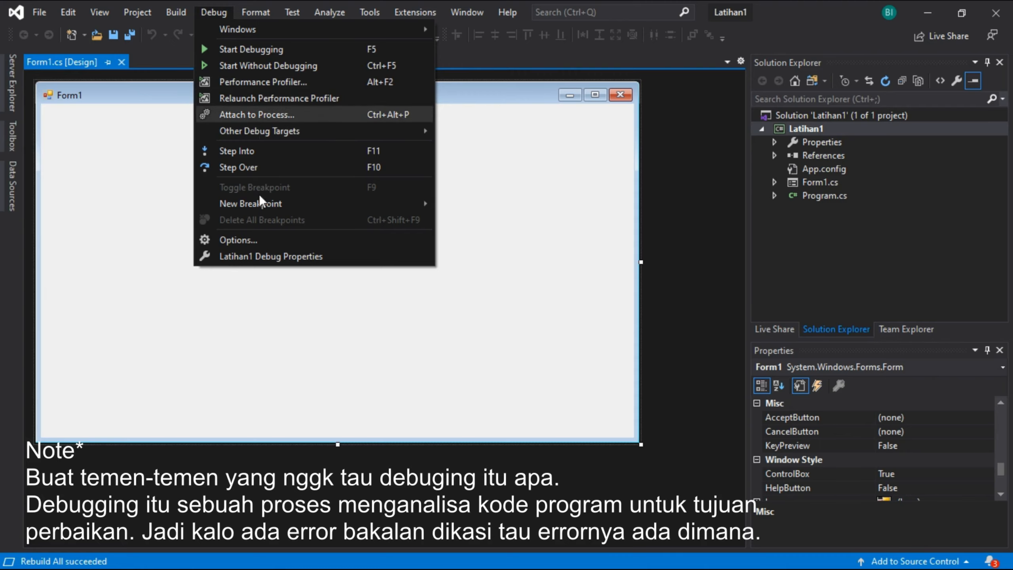
{"action": "mouse_move", "coordinate": [248, 4]}
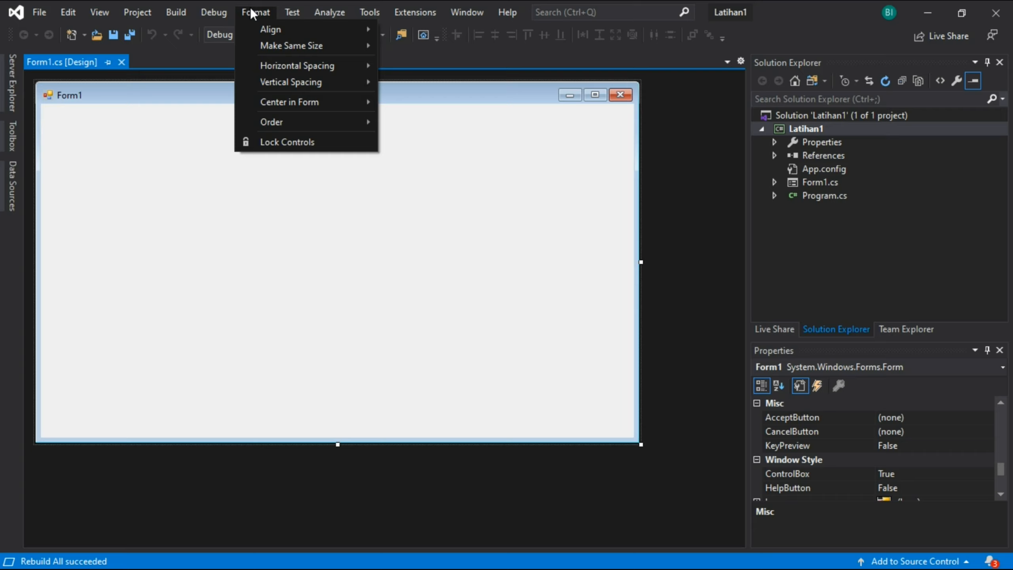
{"action": "left_click", "coordinate": [446, 242]}
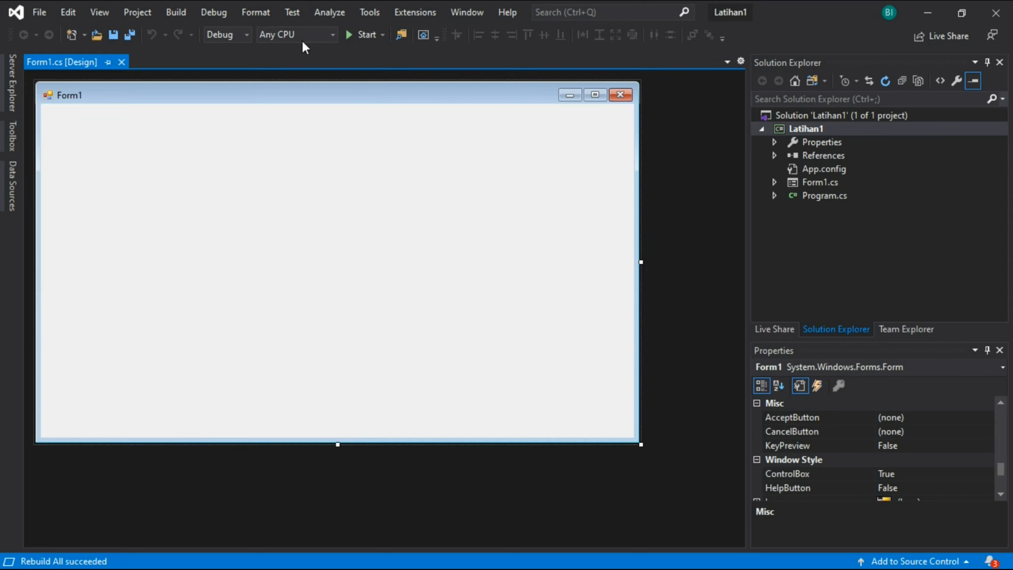
- Examine the commands for testing, code analysis and cleanup, and development tools such as database connections and the command line
{"action": "left_click", "coordinate": [294, 10]}
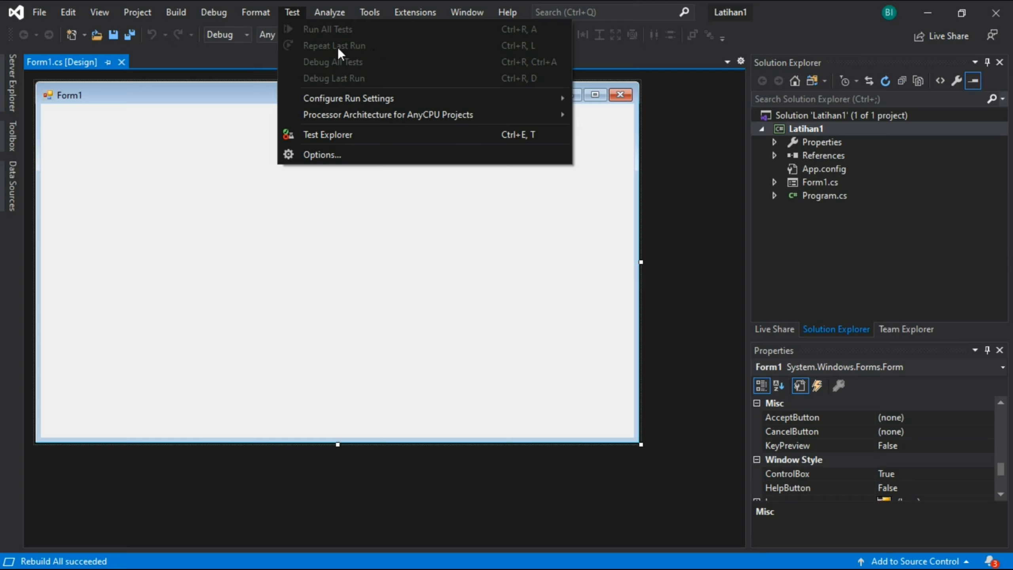
{"action": "mouse_move", "coordinate": [332, 9]}
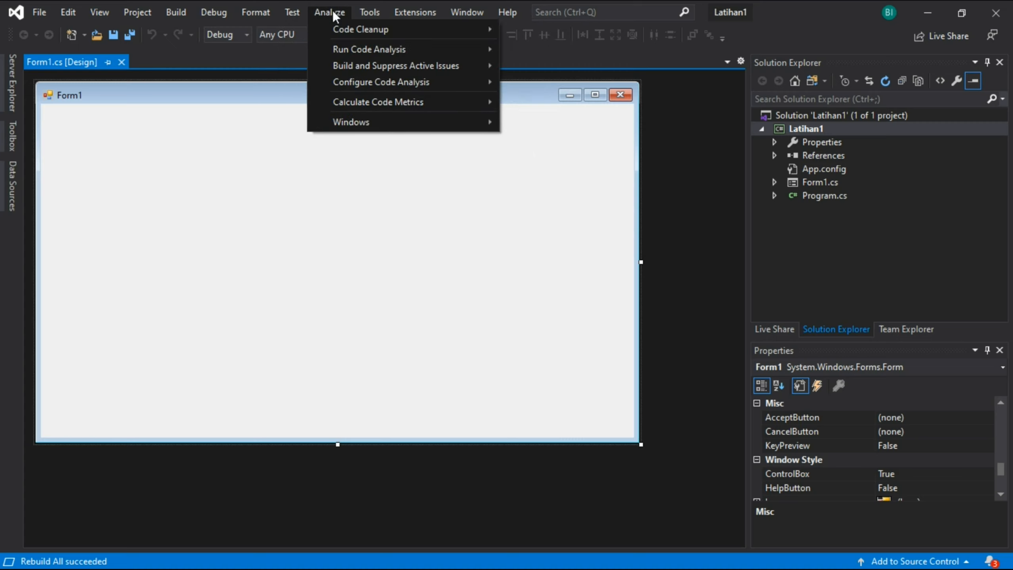
{"action": "mouse_move", "coordinate": [339, 32]}
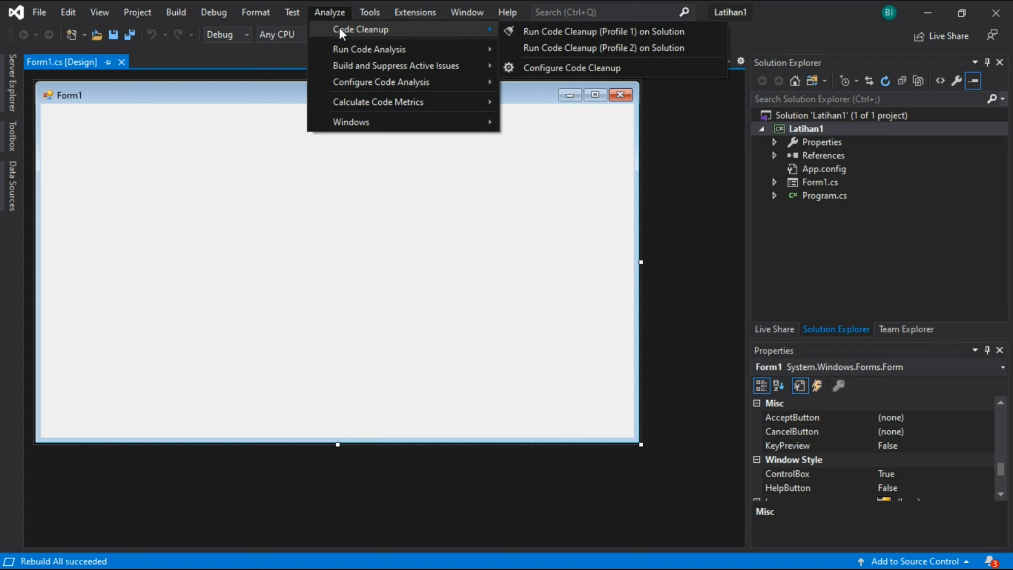
{"action": "mouse_move", "coordinate": [330, 115]}
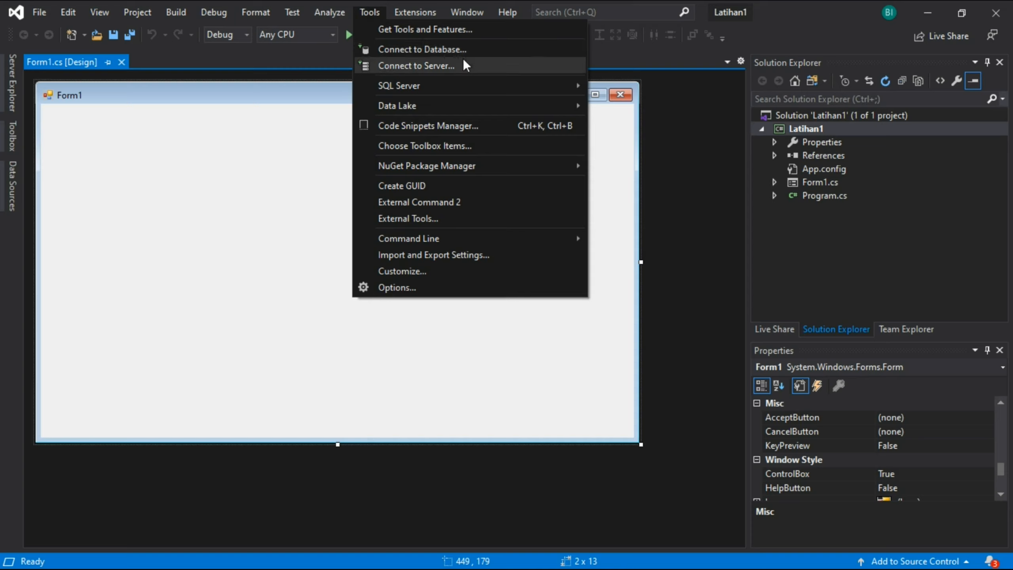
{"action": "mouse_move", "coordinate": [476, 232]}
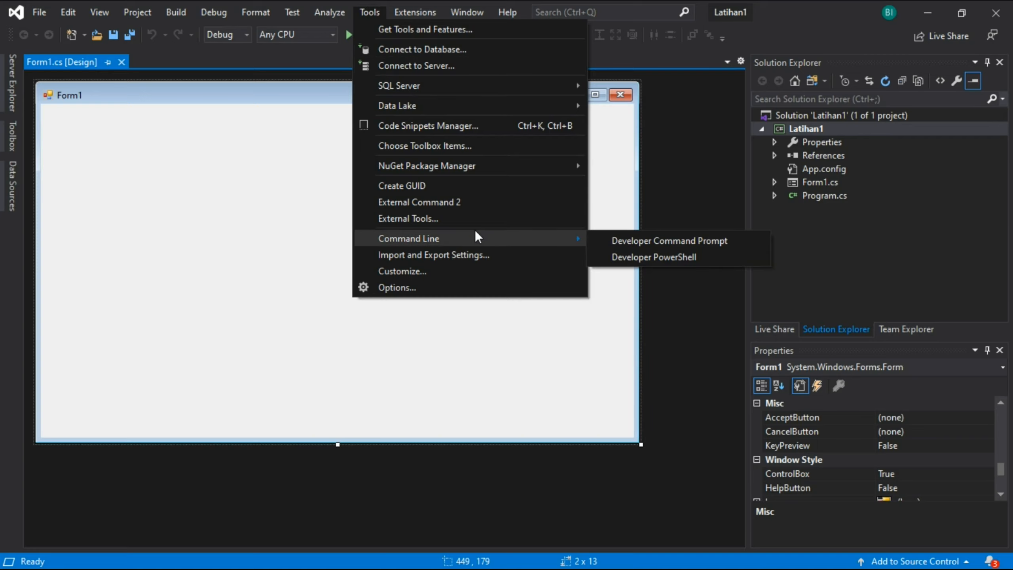
{"action": "key", "text": "Escape"}
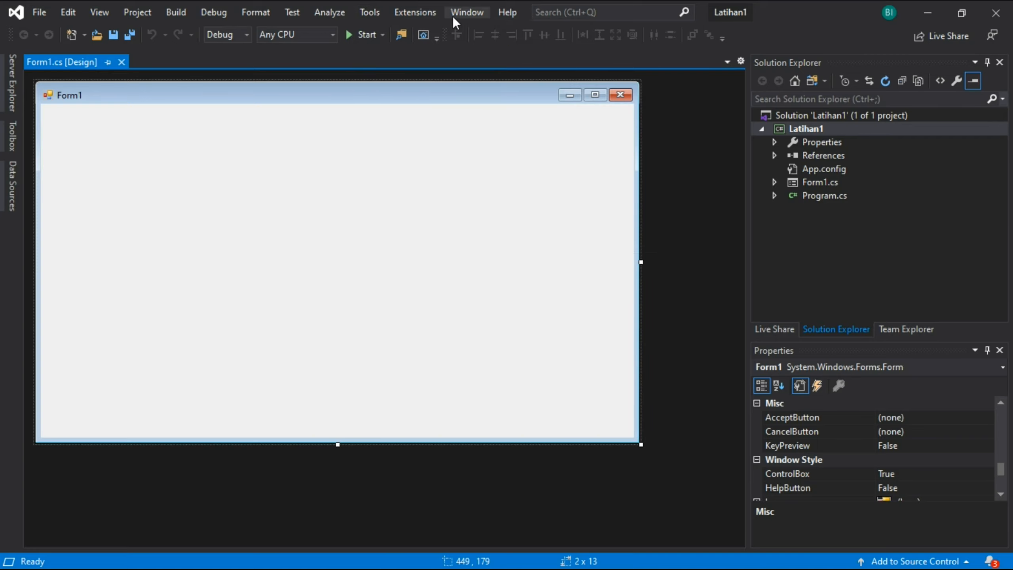
- Browse the online extensions through the end of the first page in Manage Extensions, and close the dialog
{"action": "left_click", "coordinate": [414, 11]}
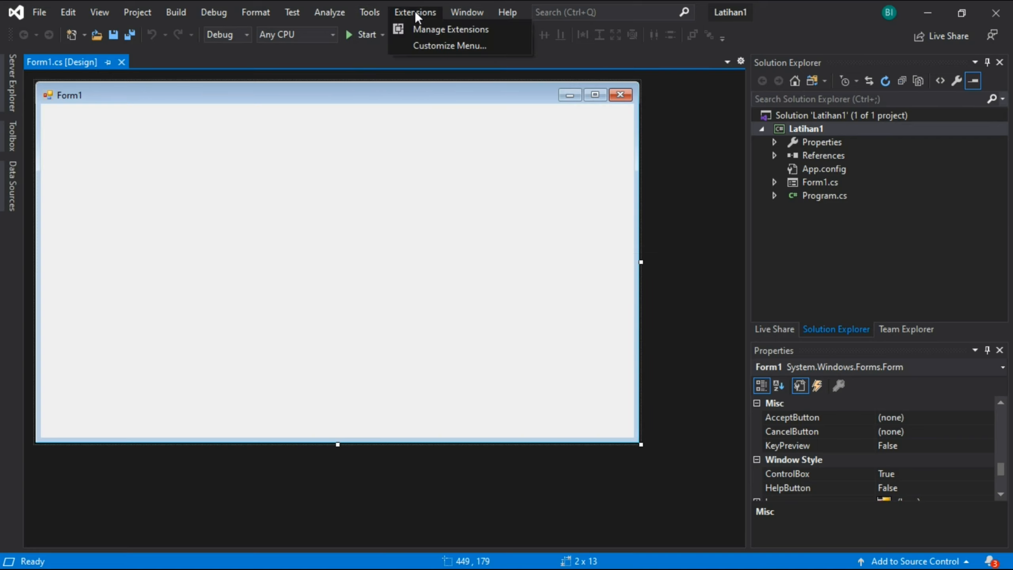
{"action": "left_click", "coordinate": [415, 27]}
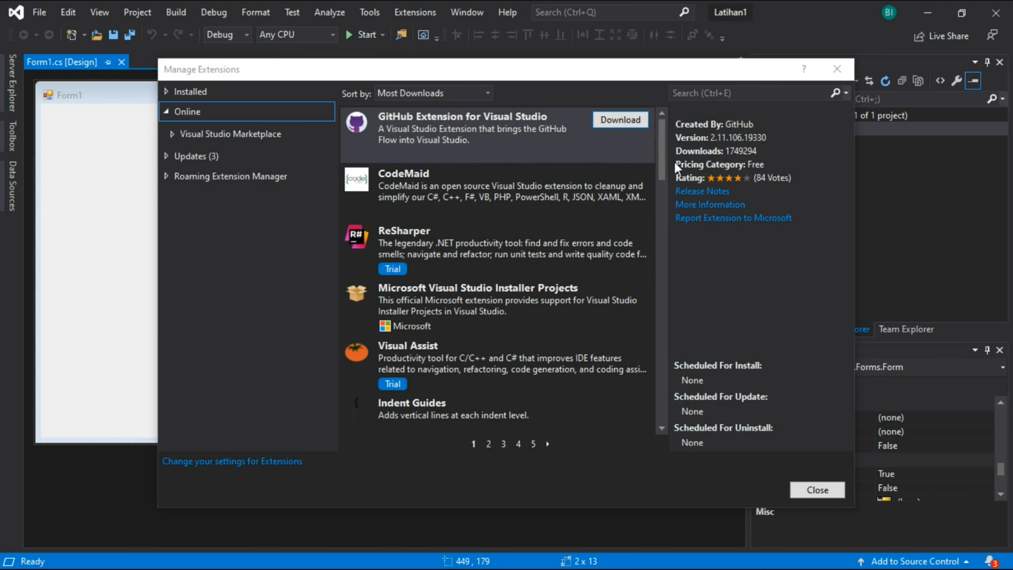
{"action": "left_click_drag", "start_coordinate": [662, 153], "coordinate": [628, 413]}
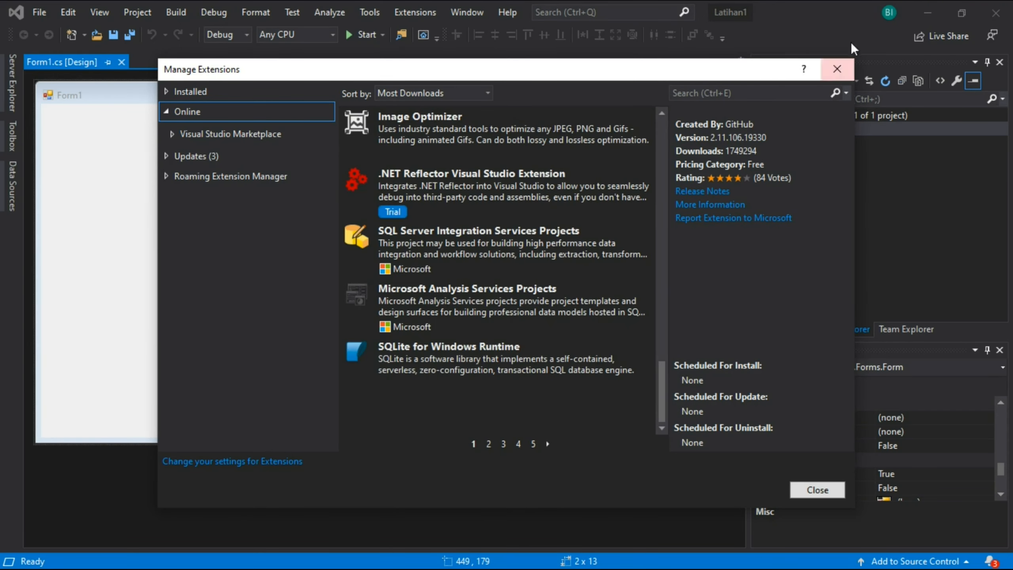
{"action": "left_click", "coordinate": [837, 70]}
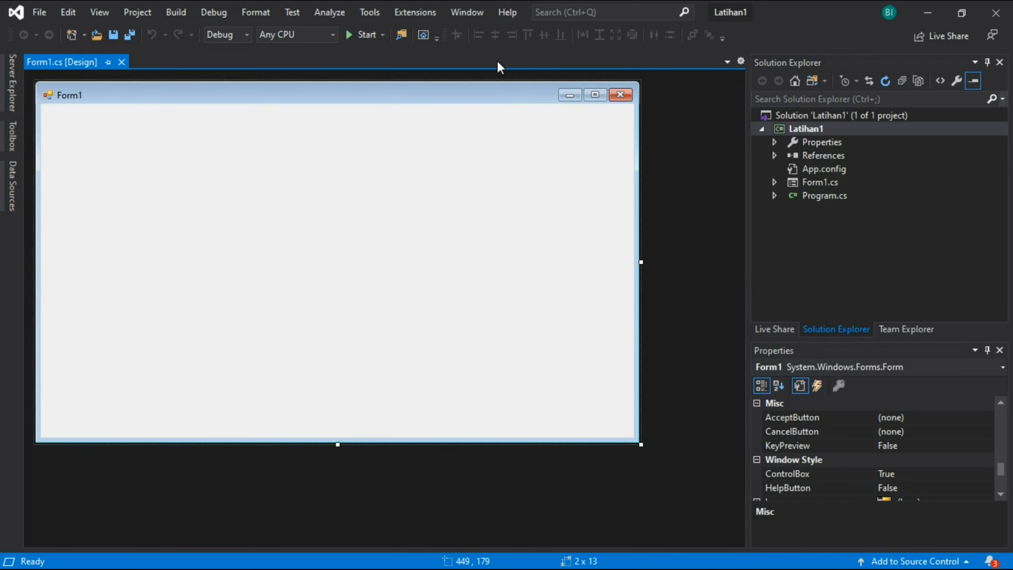
- Narrow the Solution Explorer and Properties area, and keep the Toolbox docked open beside the form designer
{"action": "left_click", "coordinate": [478, 13]}
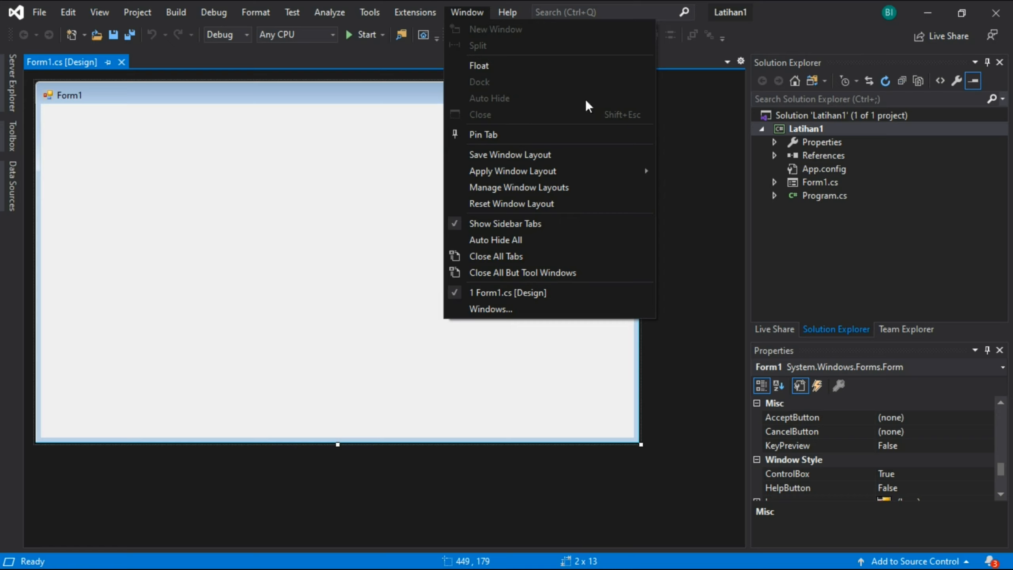
{"action": "left_click", "coordinate": [672, 184]}
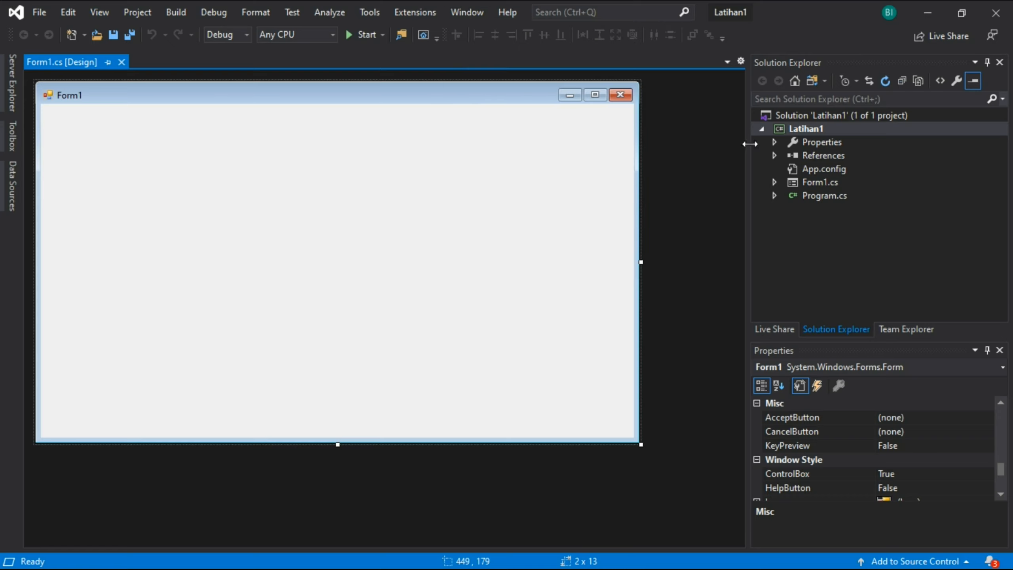
{"action": "left_click_drag", "start_coordinate": [743, 148], "coordinate": [790, 148]}
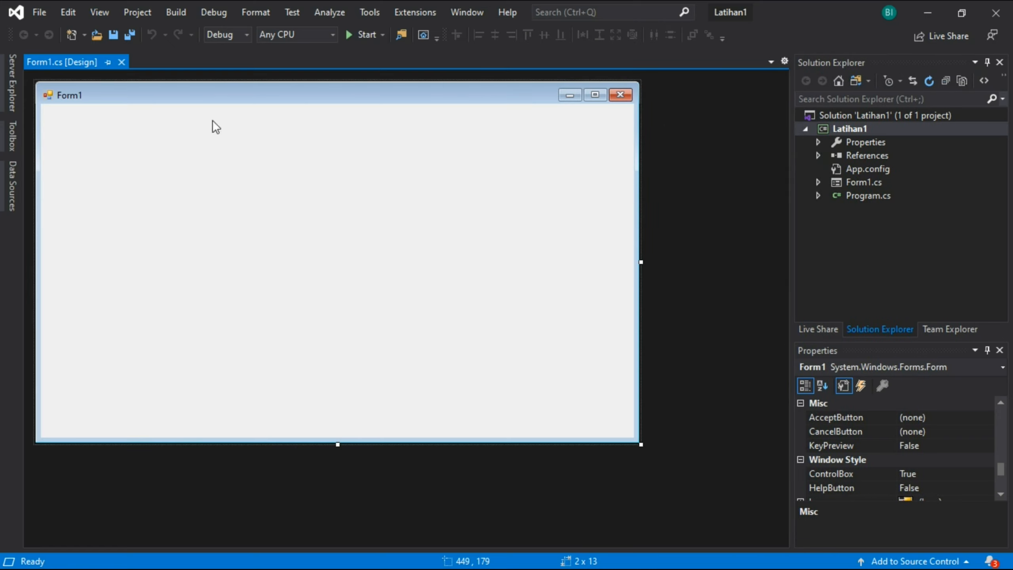
{"action": "left_click", "coordinate": [11, 128]}
{"action": "left_click", "coordinate": [219, 66]}
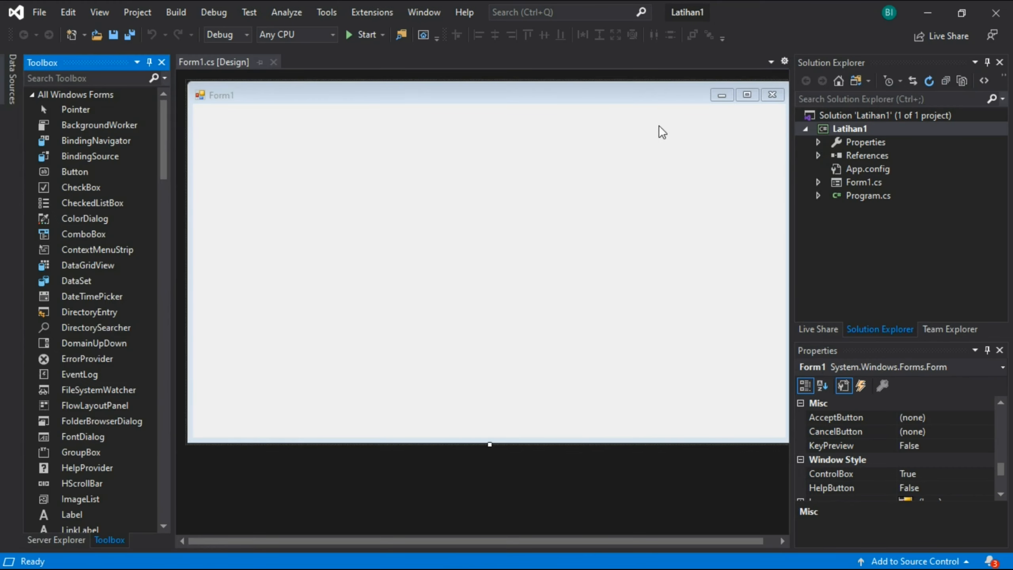
{"action": "left_click", "coordinate": [441, 61]}
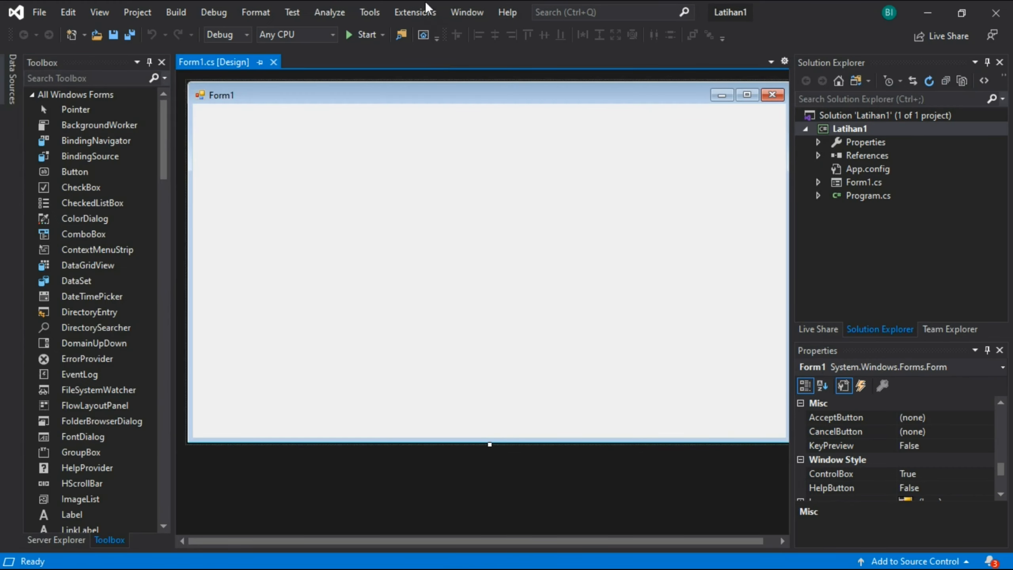
- Reset the window layout to the environment's default arrangement
{"action": "left_click", "coordinate": [467, 11]}
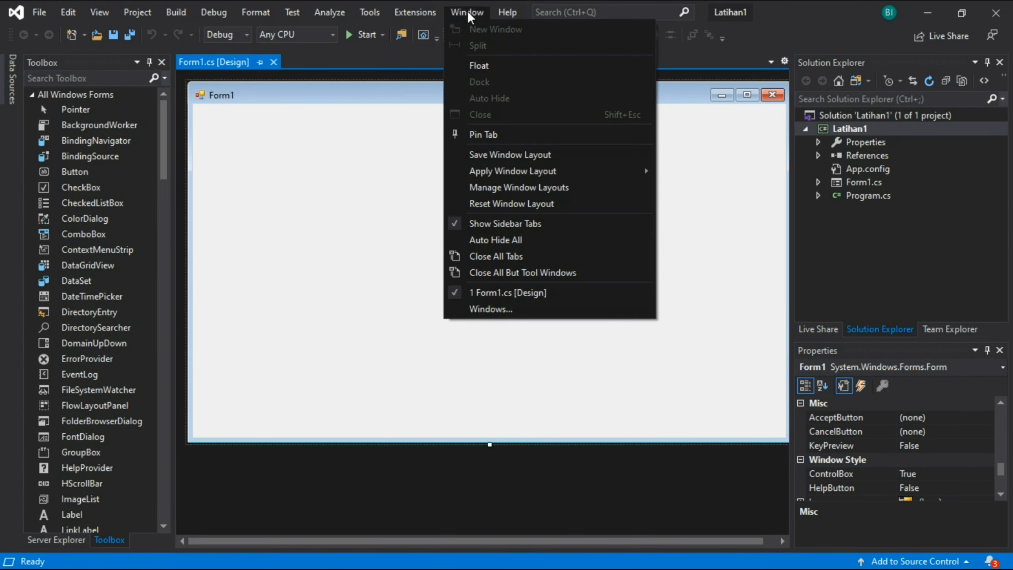
{"action": "left_click", "coordinate": [557, 202]}
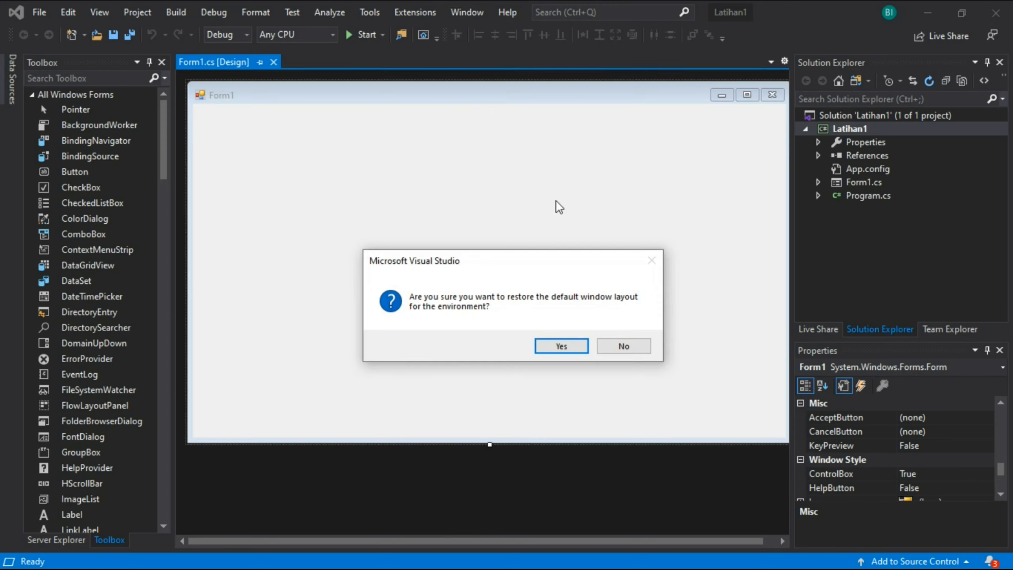
{"action": "left_click", "coordinate": [566, 344]}
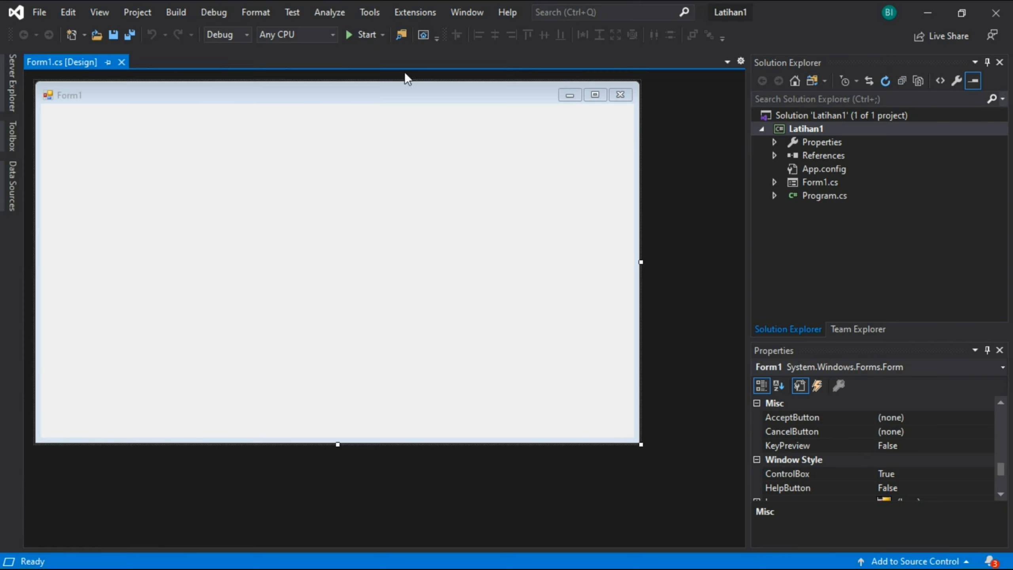
{"action": "left_click", "coordinate": [497, 21]}
{"action": "left_click", "coordinate": [676, 169]}
{"action": "left_click", "coordinate": [378, 15]}
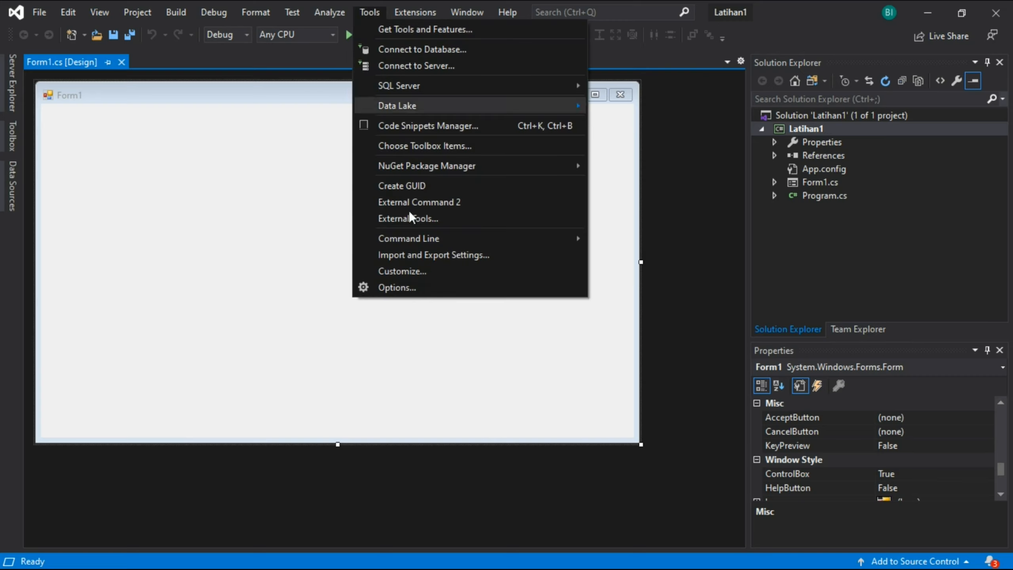
{"action": "left_click", "coordinate": [372, 14]}
- Change the environment's color theme to Light in the general options
{"action": "left_click", "coordinate": [372, 14]}
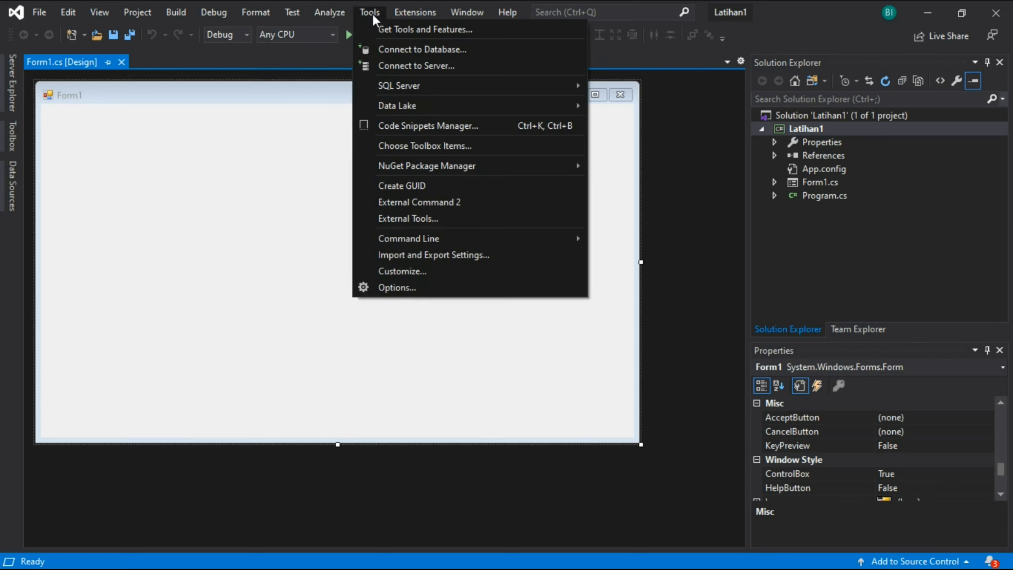
{"action": "left_click", "coordinate": [397, 287]}
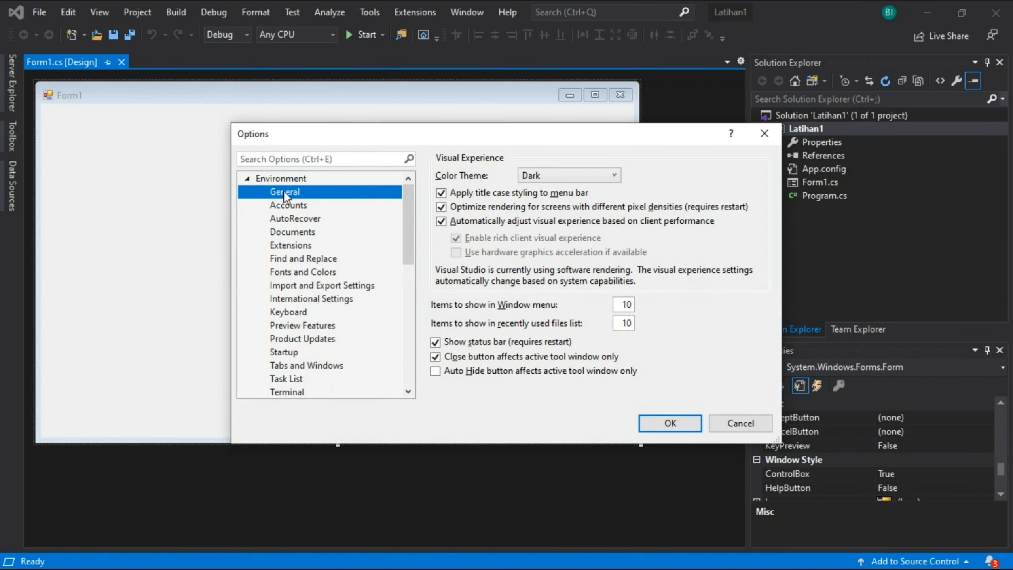
{"action": "left_click", "coordinate": [573, 175]}
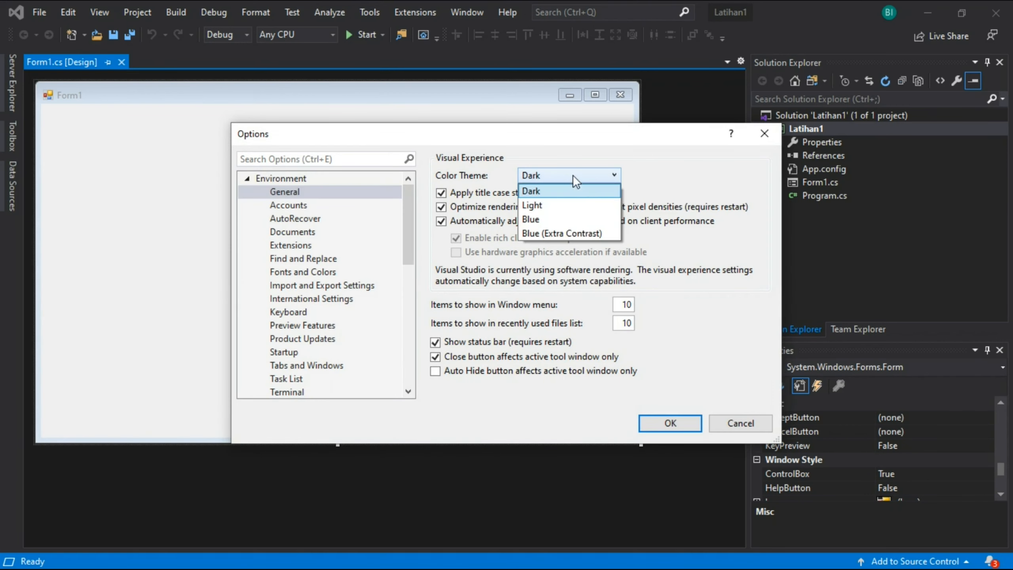
{"action": "left_click", "coordinate": [550, 204]}
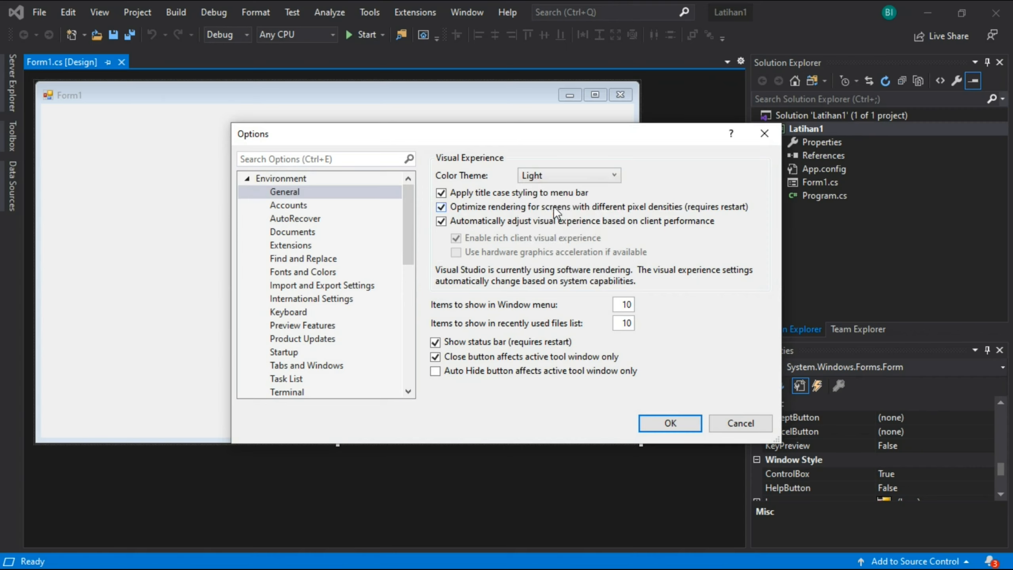
{"action": "left_click", "coordinate": [683, 426]}
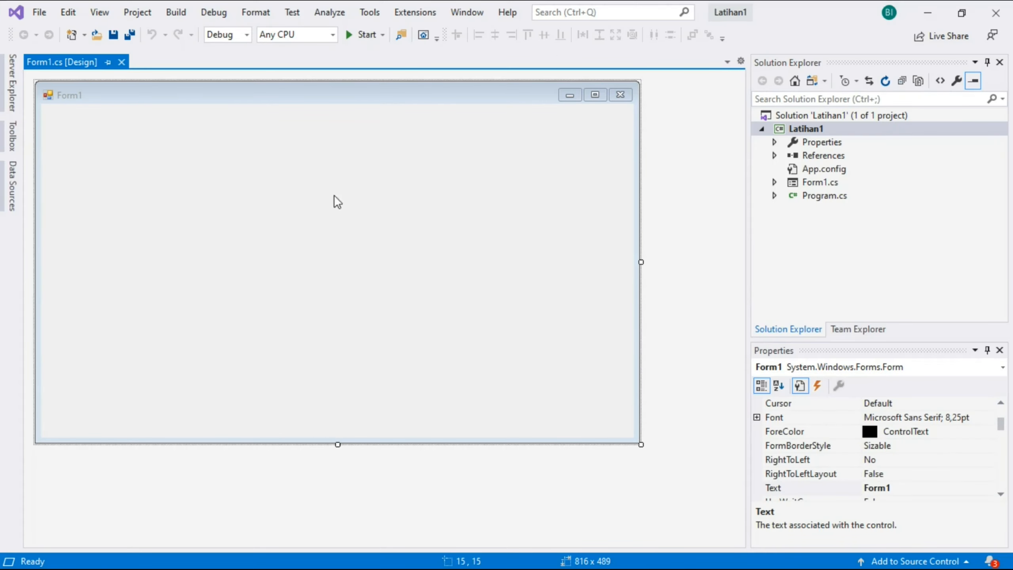
- Set the environment's color theme back to Dark in the general options
{"action": "left_click", "coordinate": [382, 8]}
{"action": "left_click", "coordinate": [426, 290]}
{"action": "left_click", "coordinate": [591, 176]}
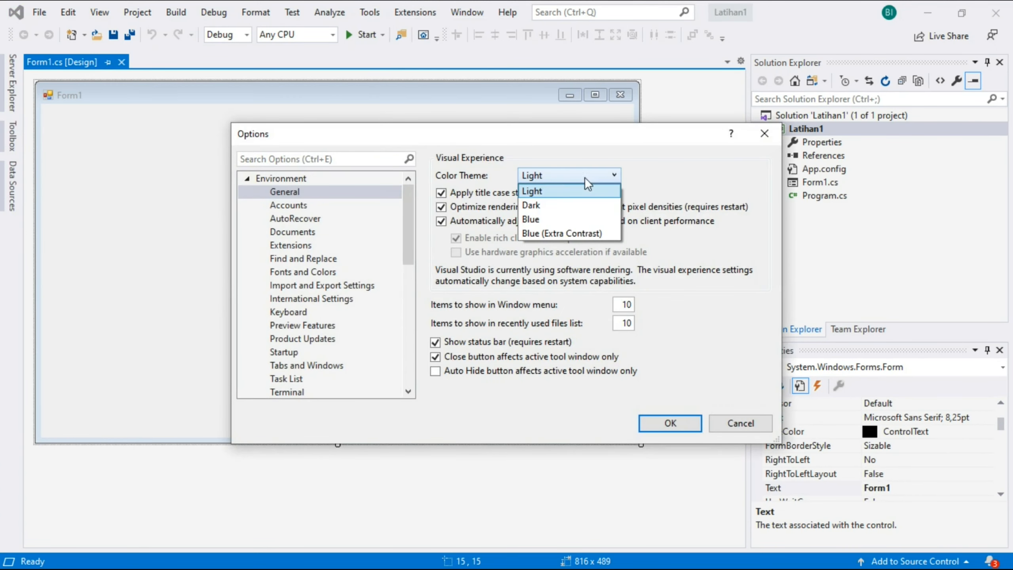
{"action": "left_click", "coordinate": [542, 205]}
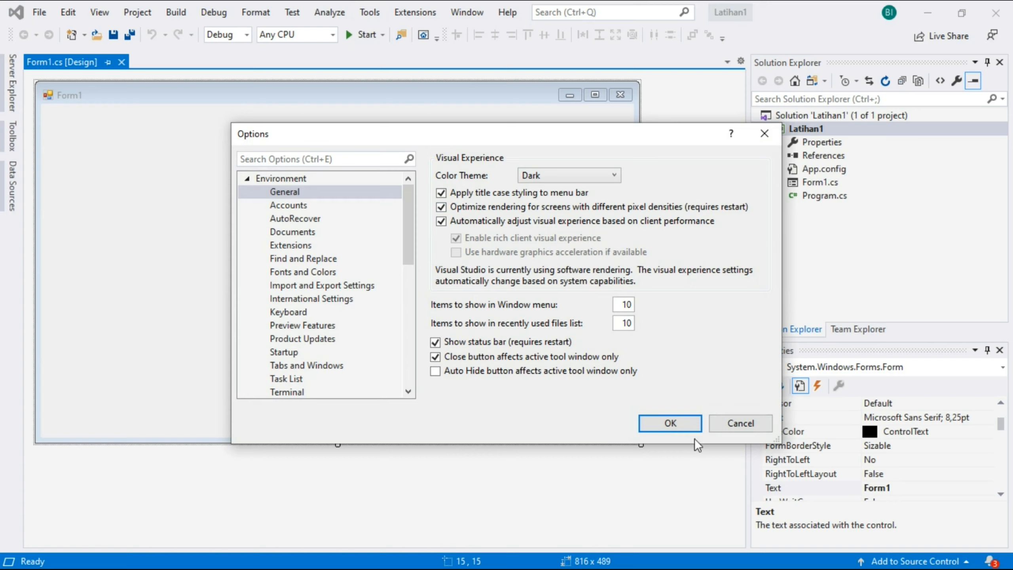
{"action": "left_click", "coordinate": [668, 423]}
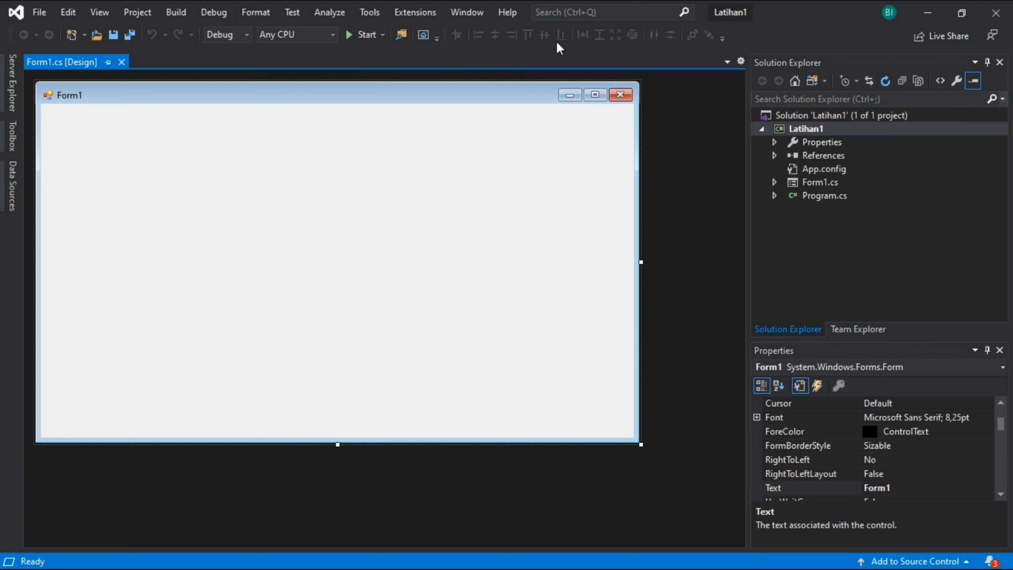
- Show the Server Explorer to view its data connections and servers
{"action": "left_click", "coordinate": [41, 13]}
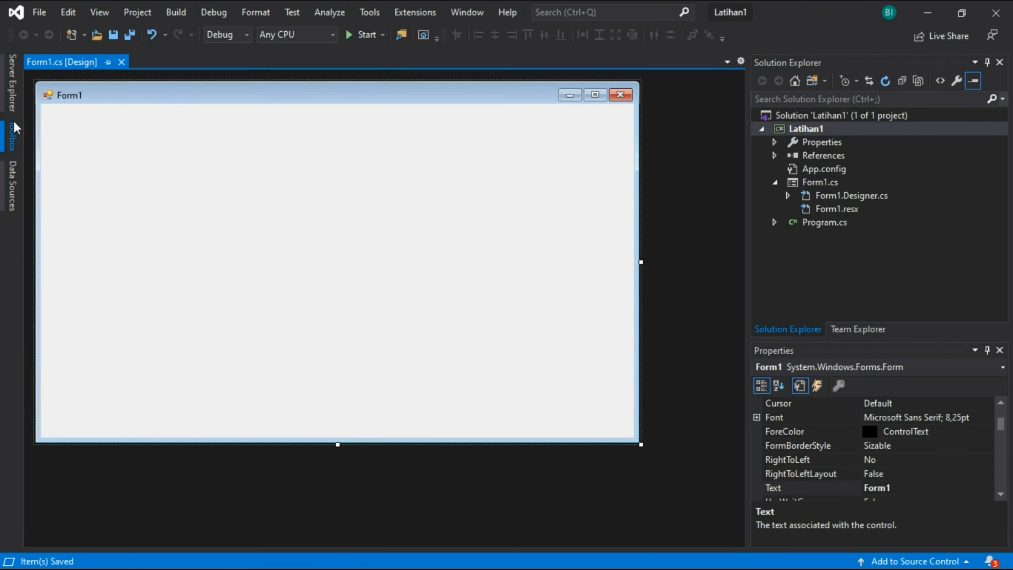
{"action": "left_click", "coordinate": [12, 82]}
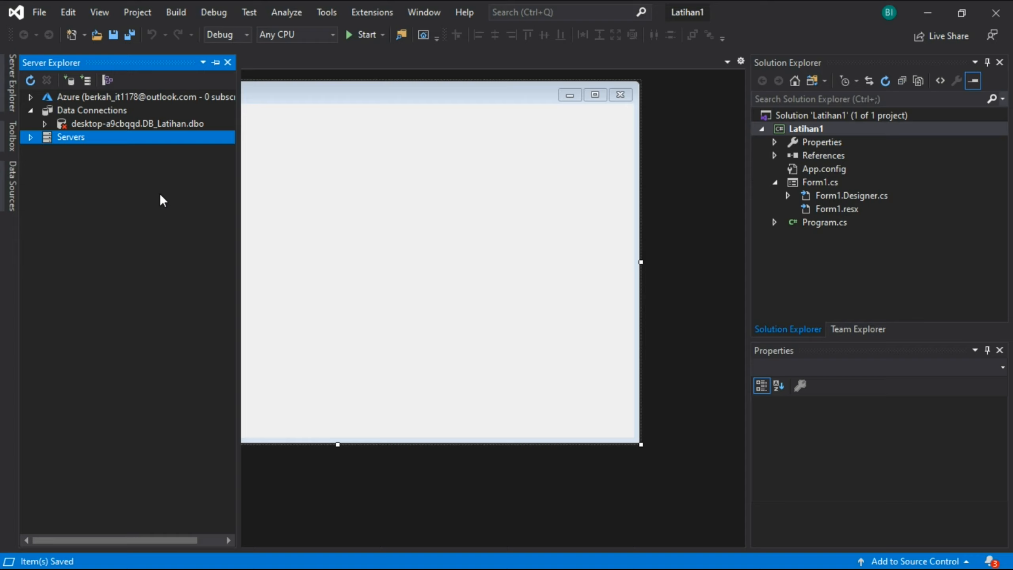
- Place a Button control from the Toolbox on Form1, slightly above its middle at about (328, 95)
{"action": "left_click", "coordinate": [14, 155]}
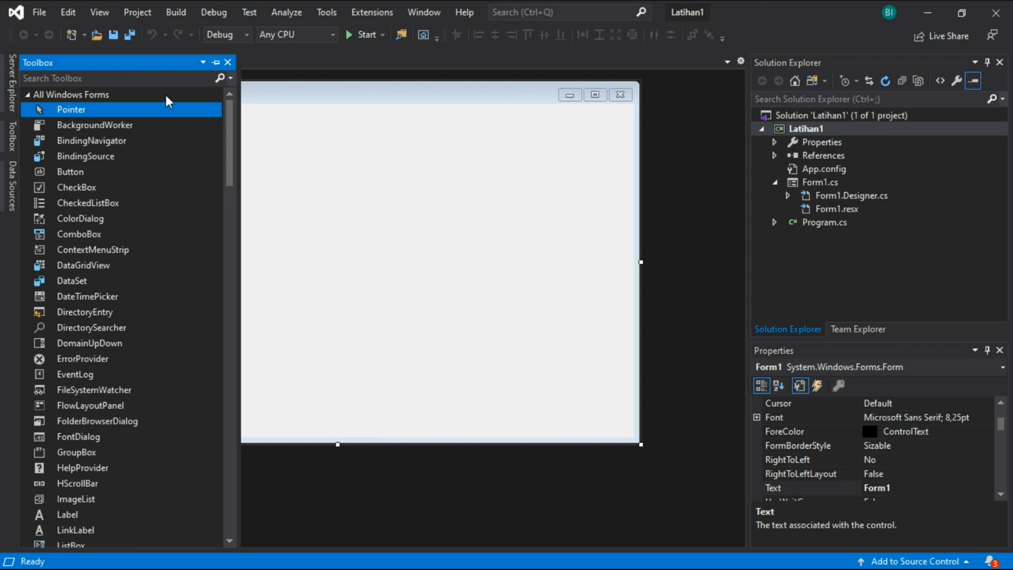
{"action": "left_click", "coordinate": [108, 80]}
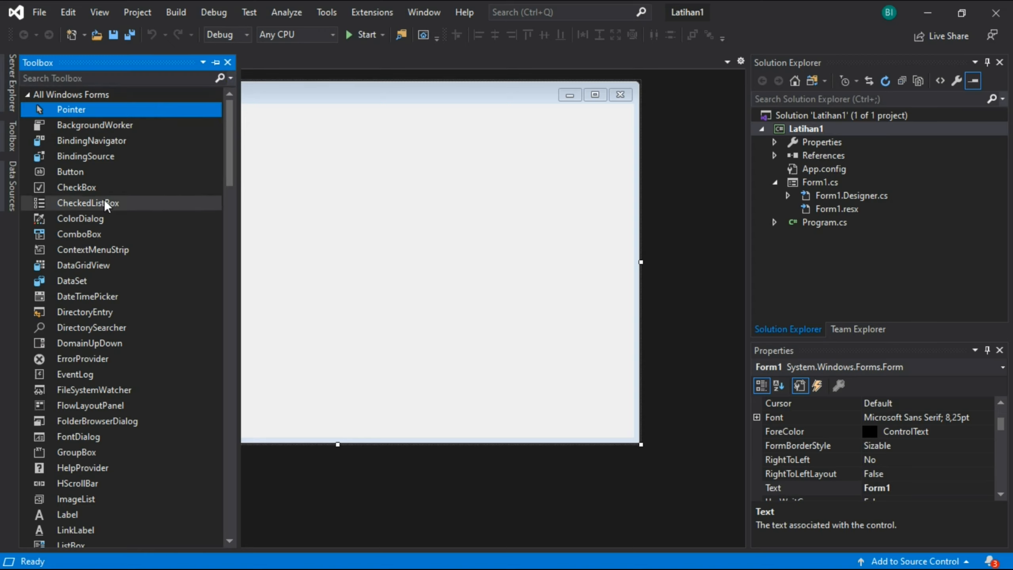
{"action": "left_click", "coordinate": [80, 175]}
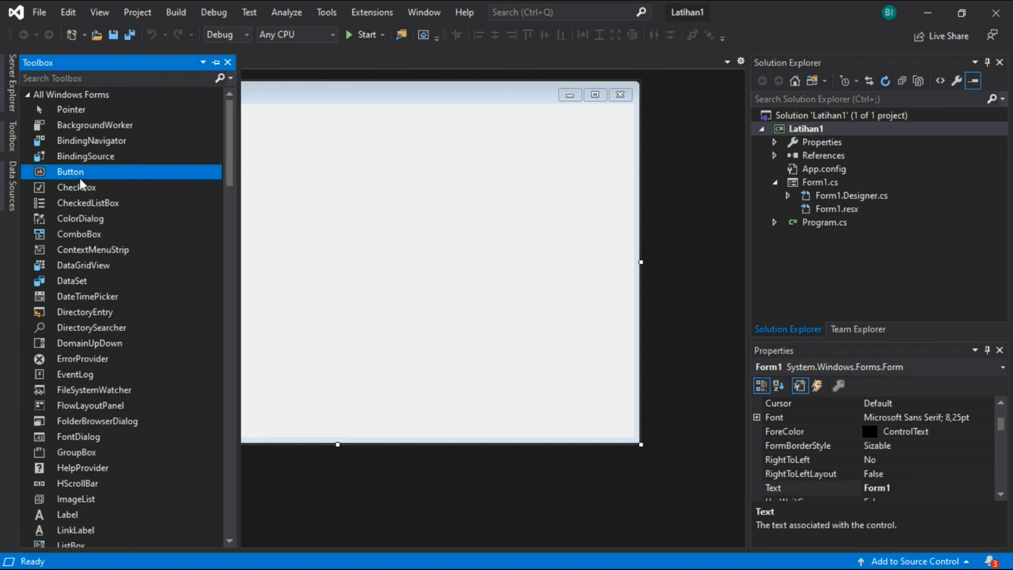
{"action": "left_click", "coordinate": [285, 175]}
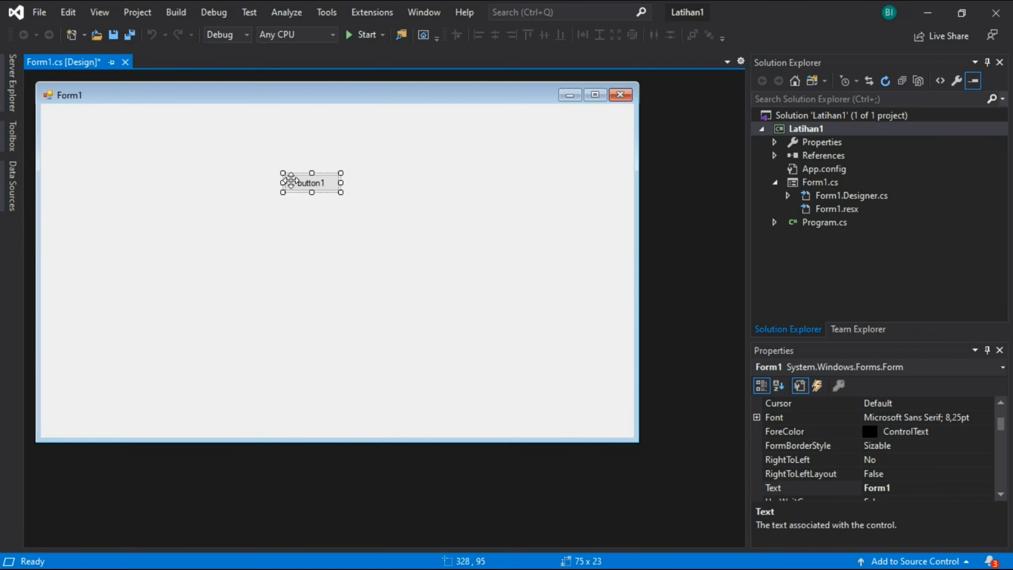
- Search the Toolbox for "button", place a second Button on Form1 at about (431, 82), and clear the search
{"action": "left_click", "coordinate": [16, 138]}
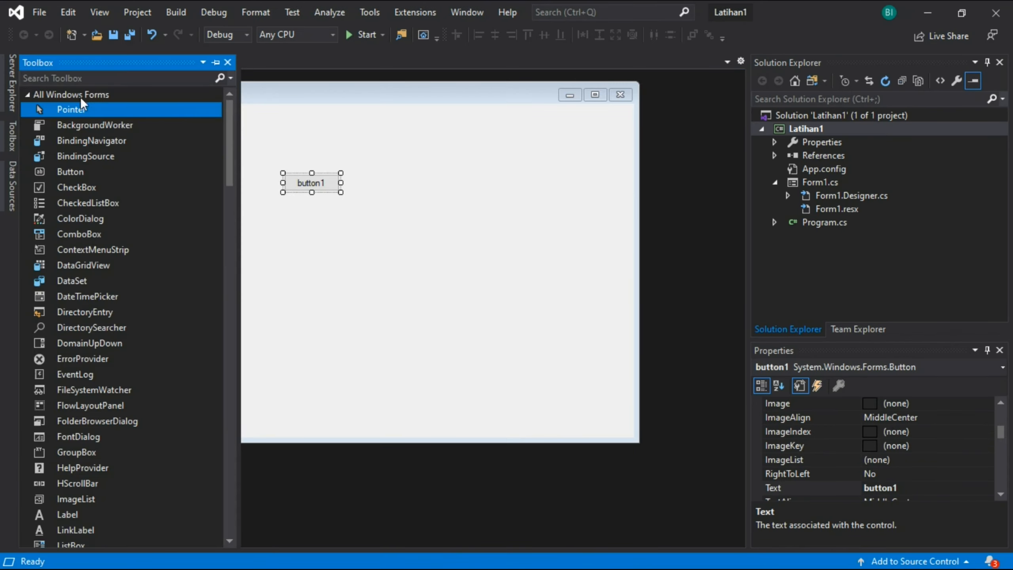
{"action": "left_click", "coordinate": [111, 79]}
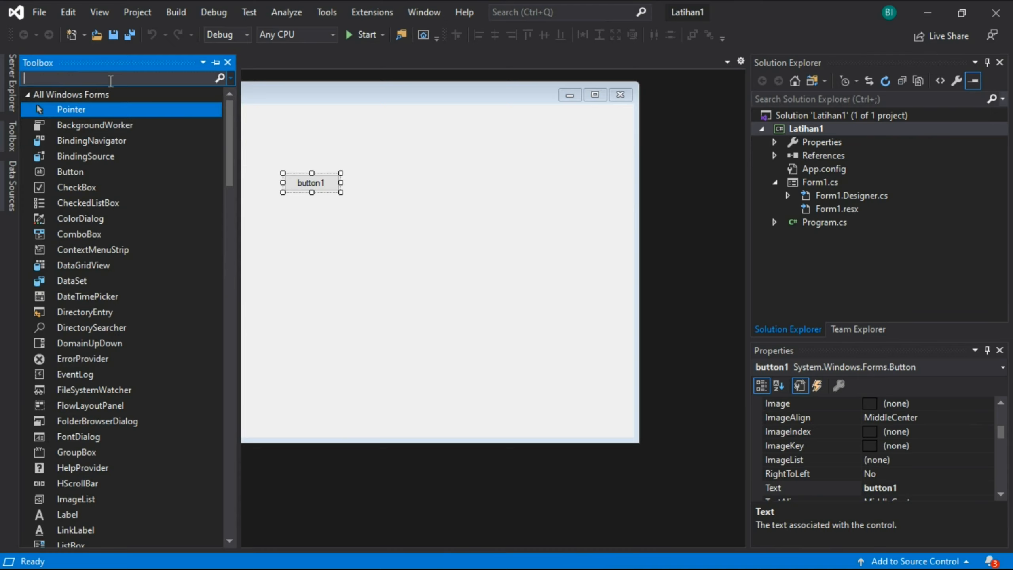
{"action": "type", "text": "button"}
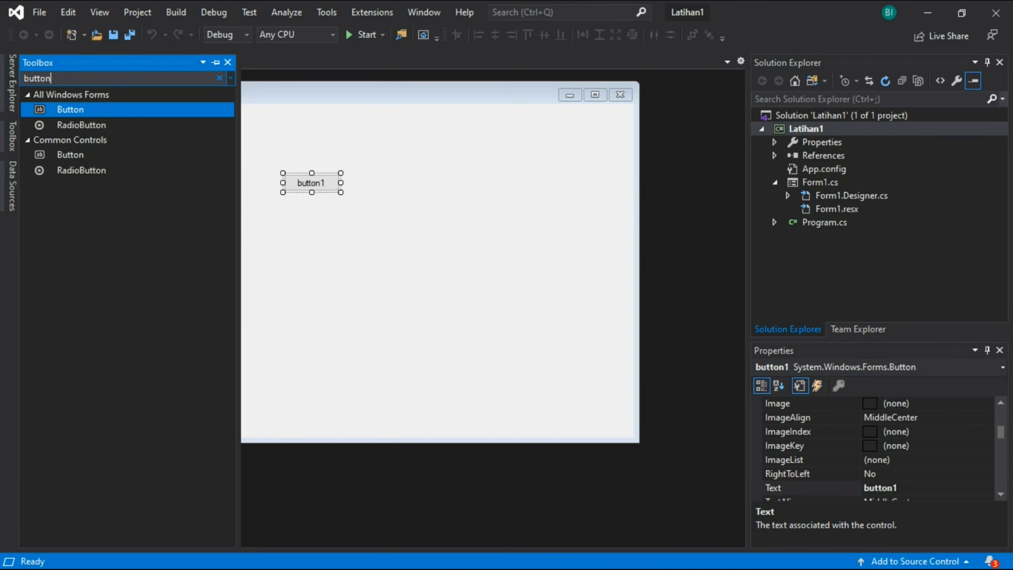
{"action": "left_click_drag", "start_coordinate": [118, 111], "coordinate": [360, 165]}
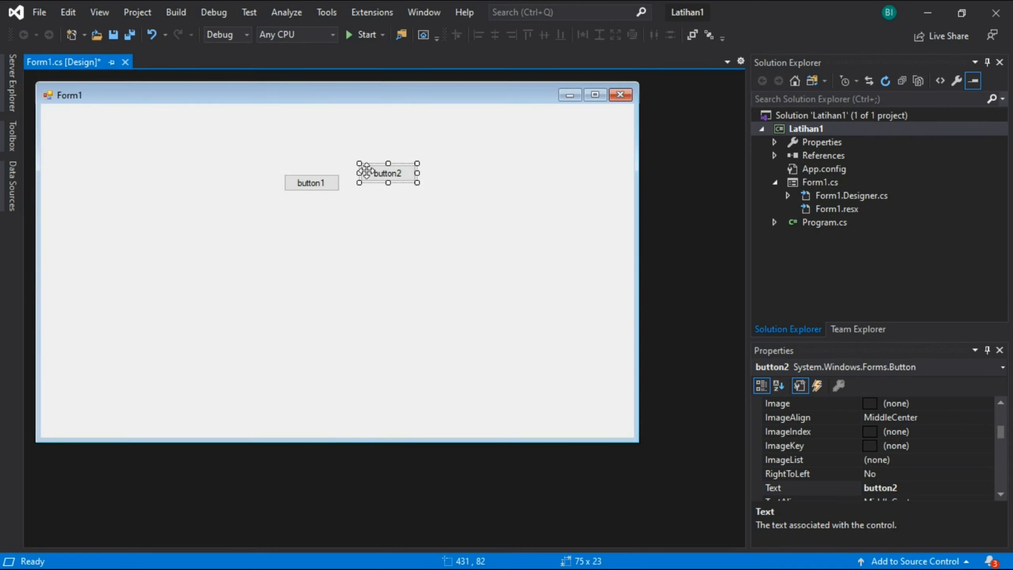
{"action": "left_click", "coordinate": [12, 136]}
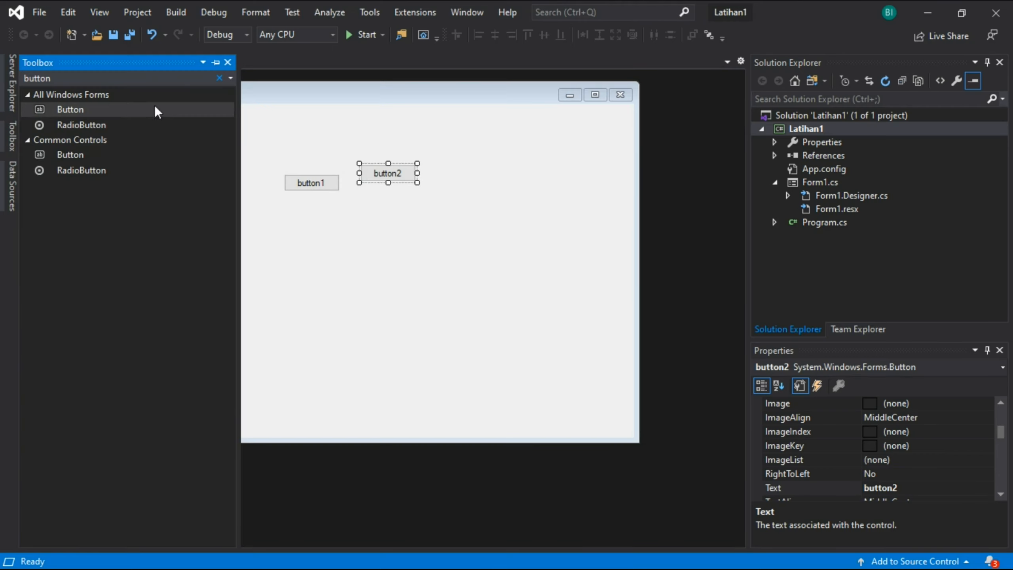
{"action": "left_click", "coordinate": [219, 78]}
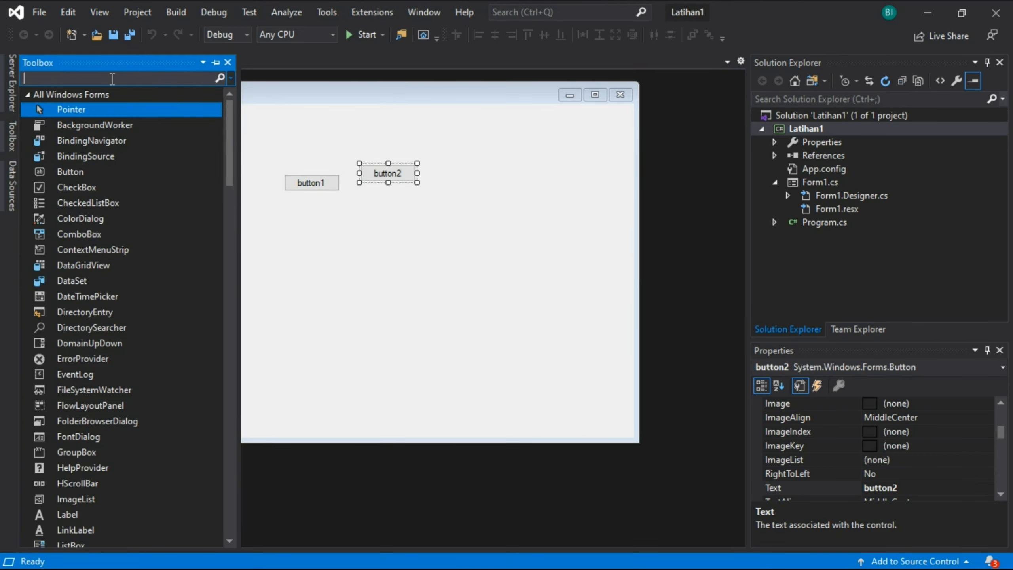
- View the Data Sources window and the source types offered for a new data source, including Object, and cancel the wizard
{"action": "left_click", "coordinate": [10, 188]}
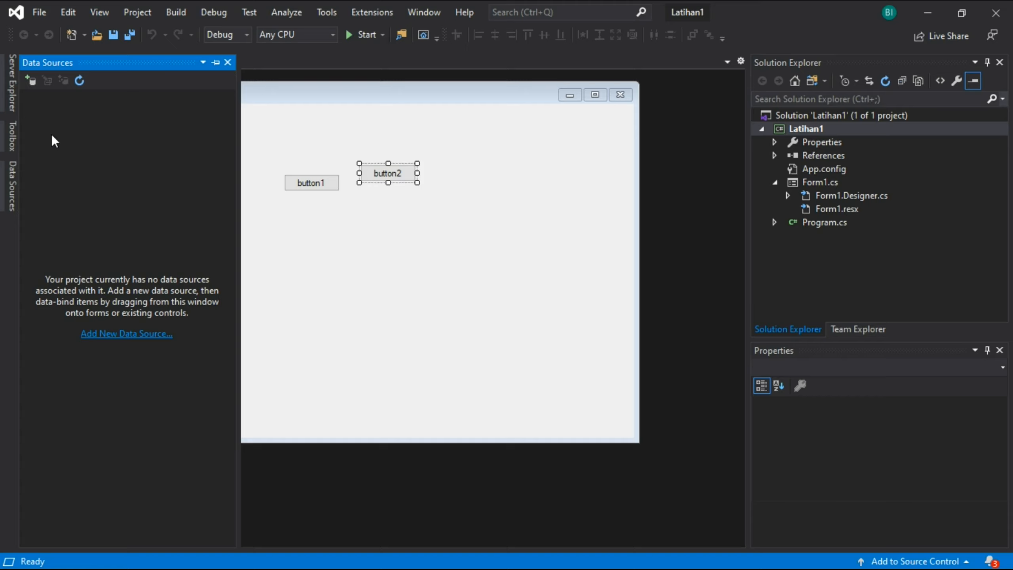
{"action": "left_click", "coordinate": [31, 85]}
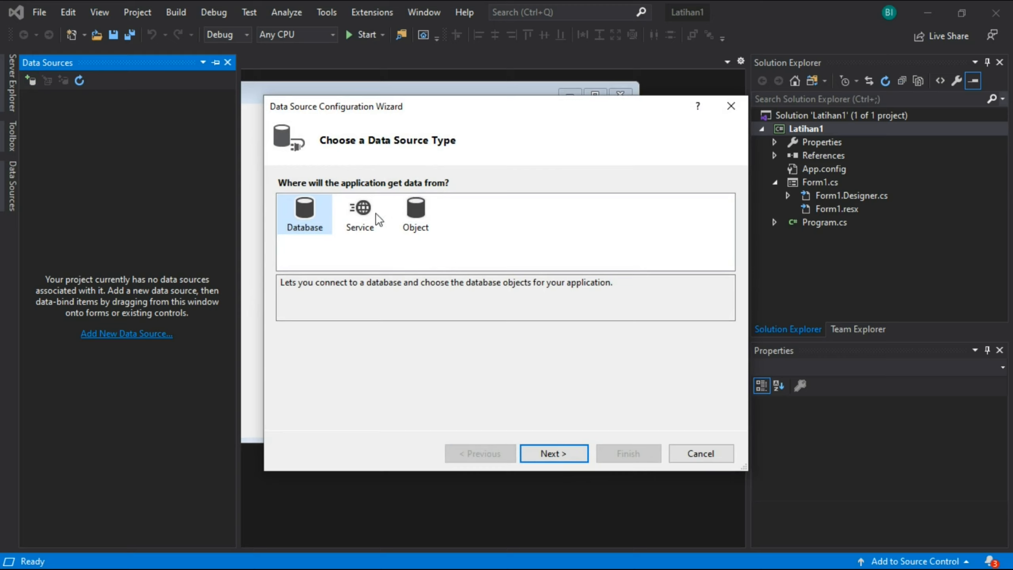
{"action": "left_click", "coordinate": [416, 218]}
{"action": "left_click", "coordinate": [717, 452]}
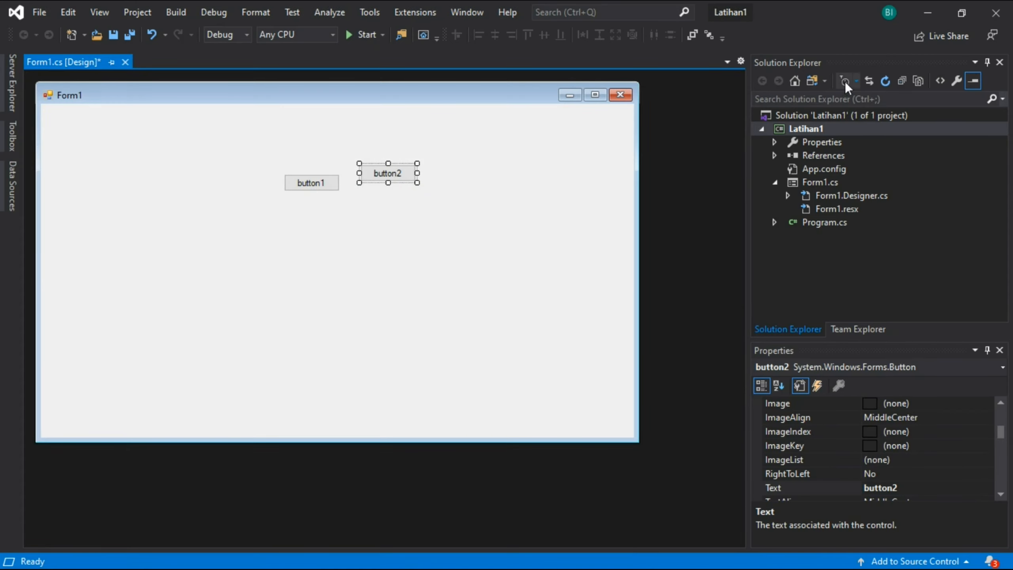
- View the Latihan1 project's Application settings from its Properties item in Solution Explorer and close them
{"action": "left_click", "coordinate": [897, 267]}
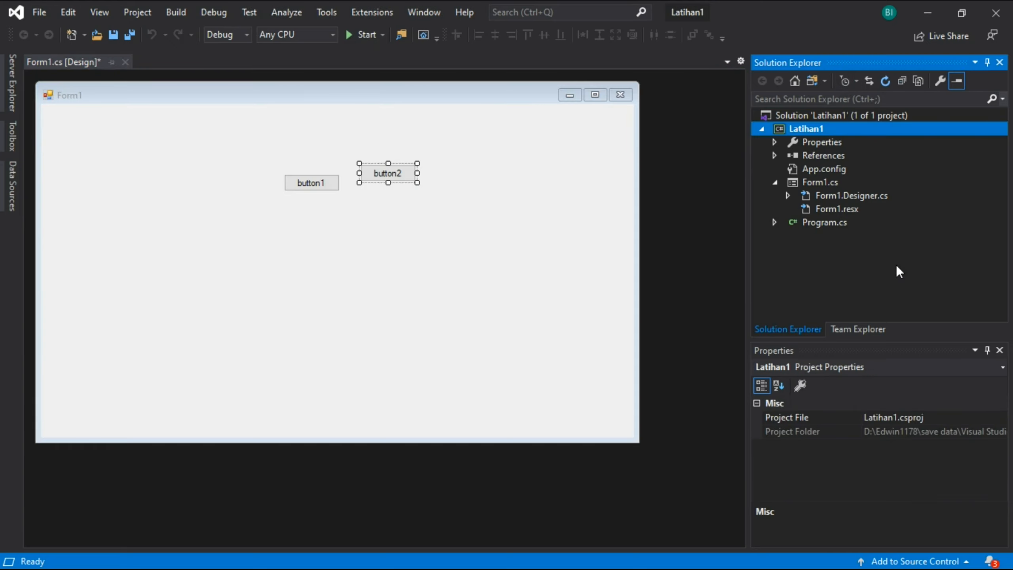
{"action": "left_click", "coordinate": [828, 143]}
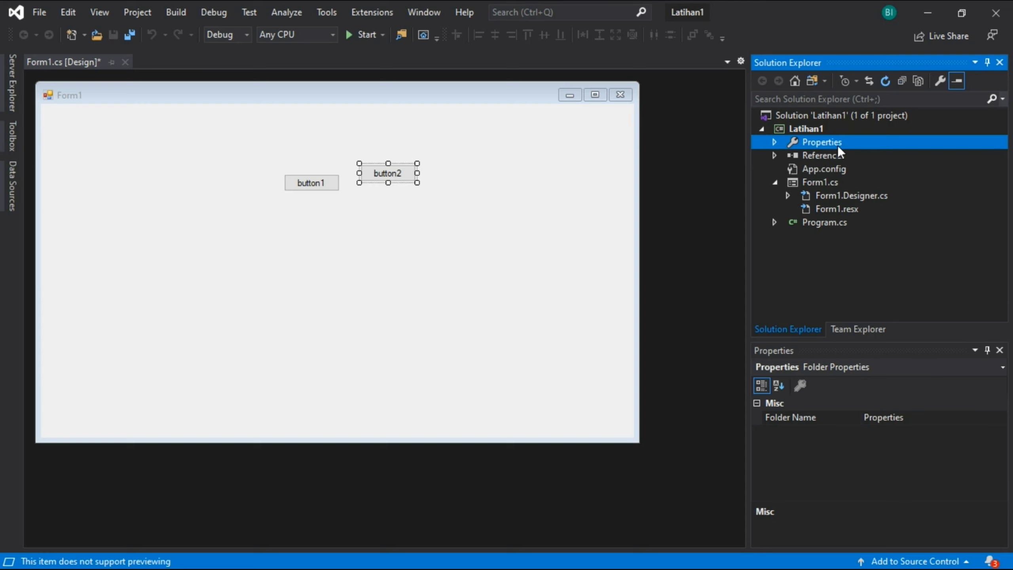
{"action": "right_click", "coordinate": [825, 142]}
{"action": "left_click", "coordinate": [838, 149]}
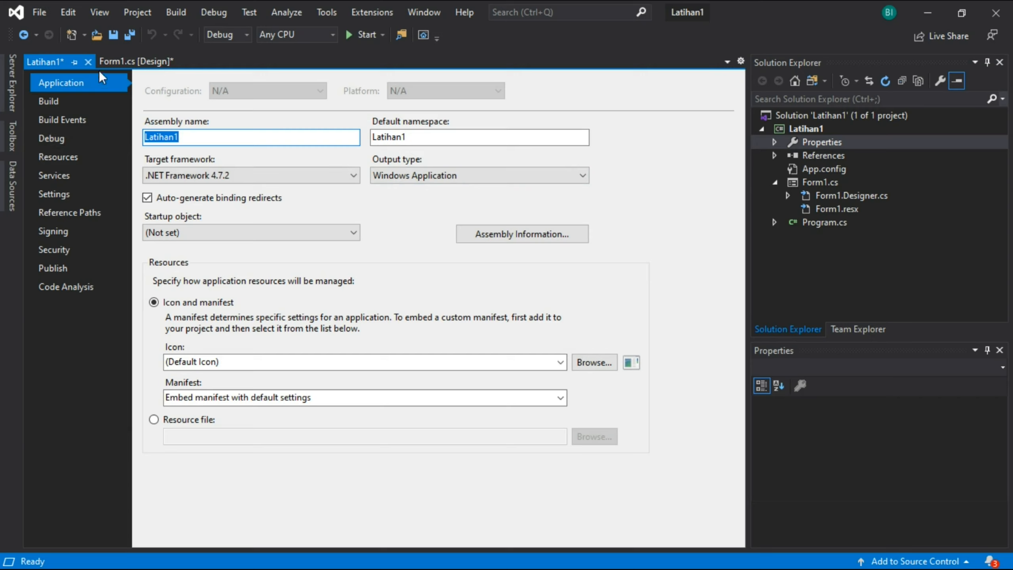
{"action": "left_click", "coordinate": [85, 59]}
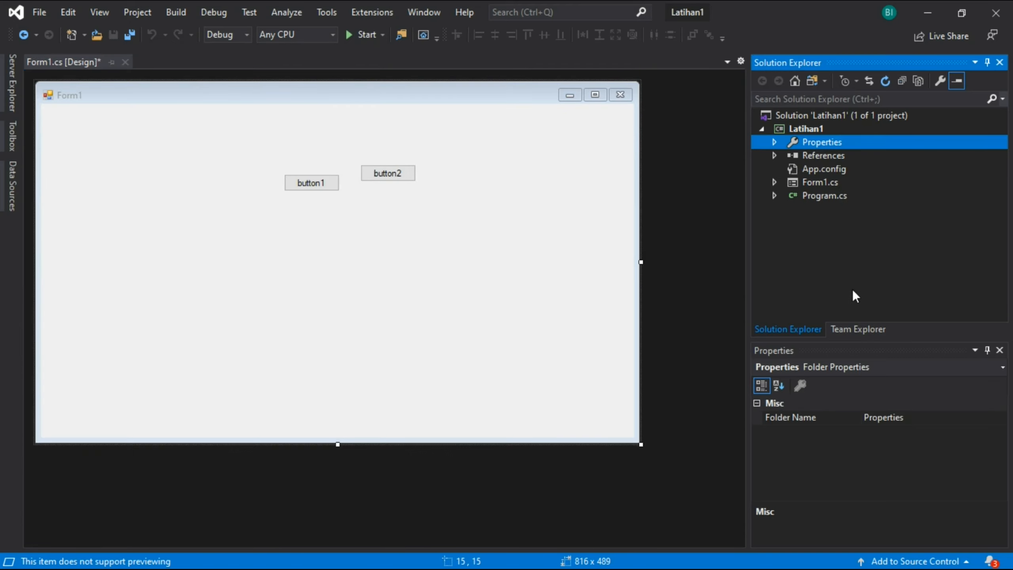
- View Team Explorer's connection and repository options and return to Solution Explorer
{"action": "left_click", "coordinate": [847, 328]}
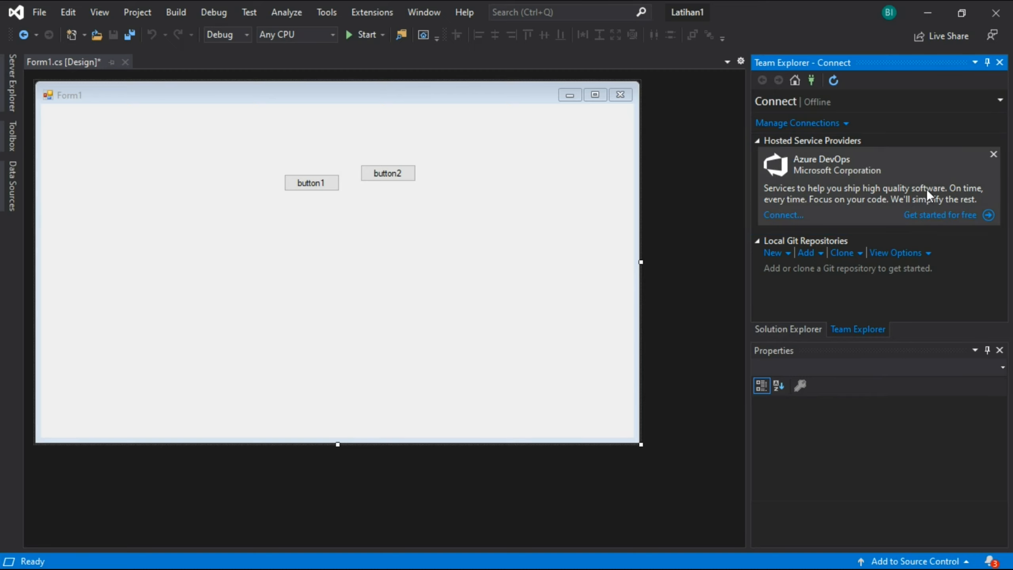
{"action": "left_click", "coordinate": [810, 332]}
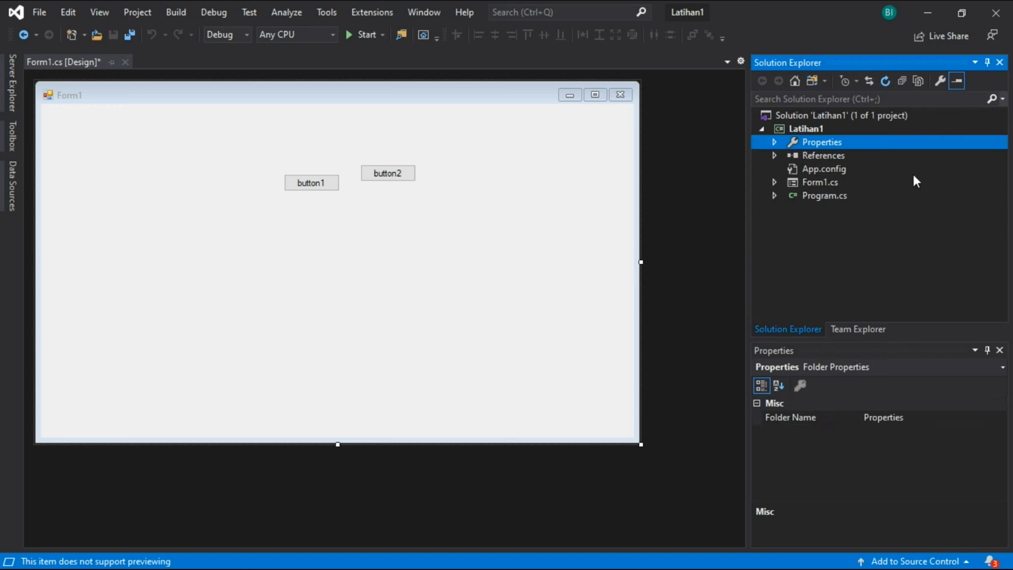
{"action": "left_click", "coordinate": [860, 330]}
{"action": "left_click", "coordinate": [801, 328]}
- Examine the list of properties available for Form1
{"action": "left_click", "coordinate": [535, 332]}
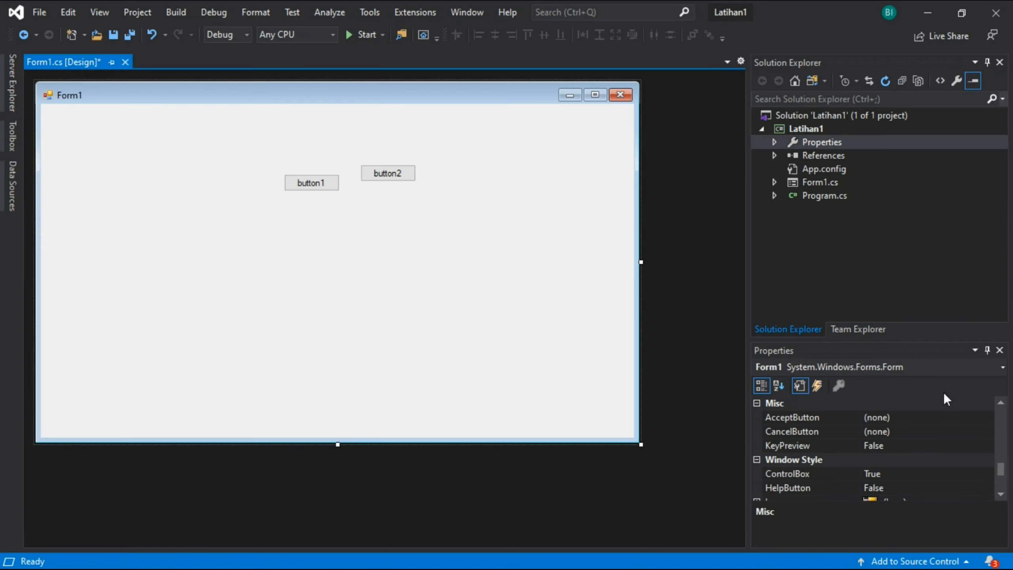
{"action": "left_click_drag", "start_coordinate": [1001, 466], "coordinate": [1012, 415]}
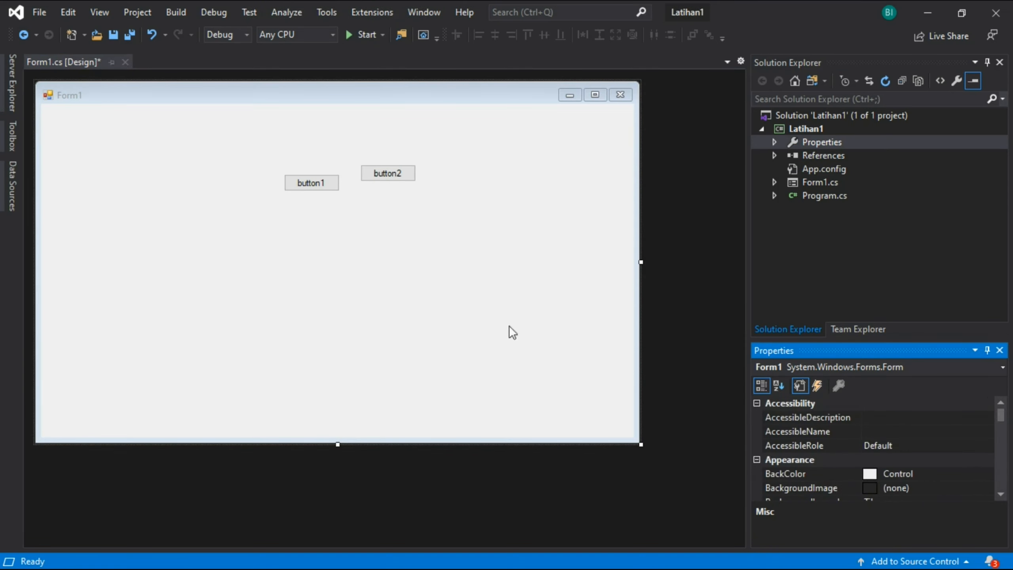
{"action": "left_click", "coordinate": [456, 268]}
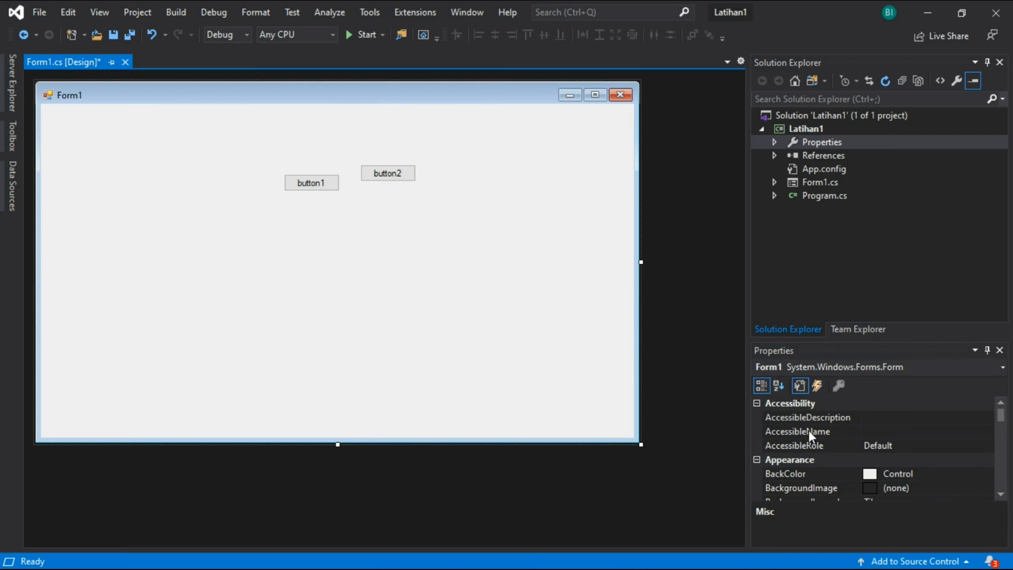
{"action": "mouse_move", "coordinate": [1001, 416]}
{"action": "left_mouse_down"}
{"action": "mouse_move", "coordinate": [1006, 441]}
{"action": "mouse_move", "coordinate": [999, 408]}
{"action": "left_mouse_up"}
- Examine button2's properties and events, switch back to its properties, and minimize the development environment
{"action": "left_click", "coordinate": [390, 173]}
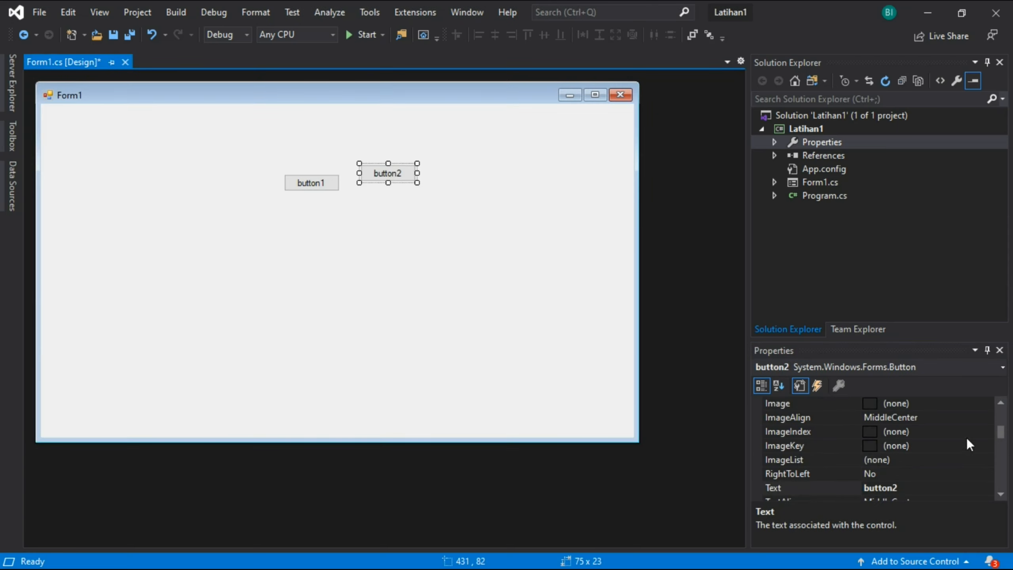
{"action": "left_click", "coordinate": [817, 385]}
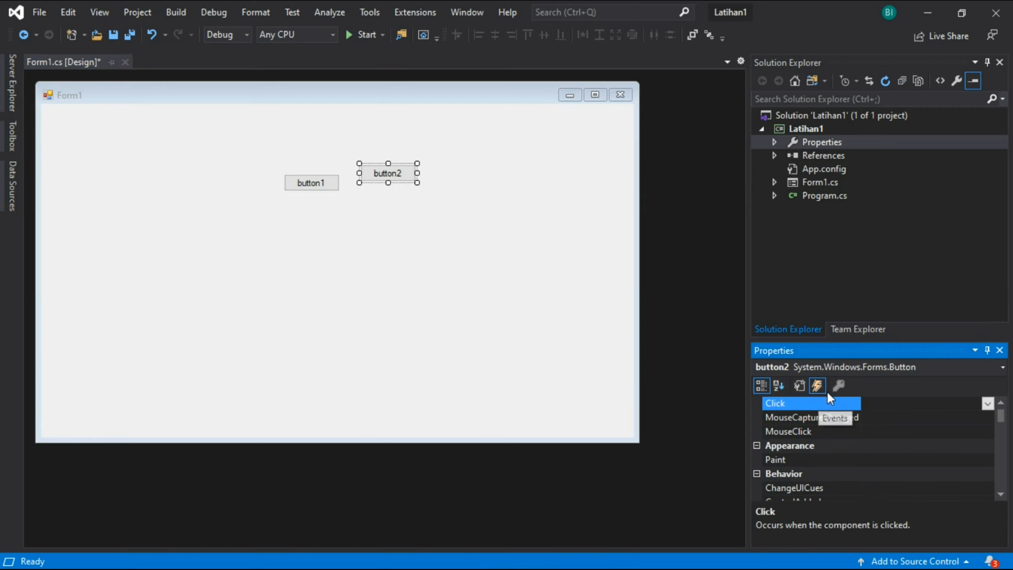
{"action": "scroll", "coordinate": [909, 442], "scroll_direction": "down", "scroll_amount": 15}
{"action": "scroll", "coordinate": [919, 456], "scroll_direction": "up", "scroll_amount": 15}
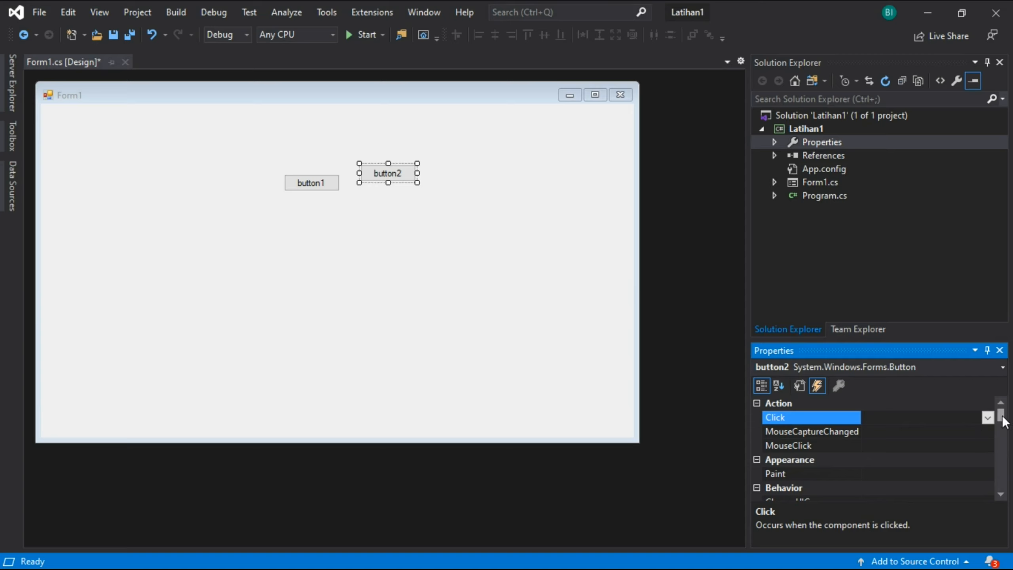
{"action": "scroll", "coordinate": [917, 439], "scroll_direction": "down", "scroll_amount": 15}
{"action": "left_click", "coordinate": [800, 386]}
{"action": "left_click", "coordinate": [666, 257]}
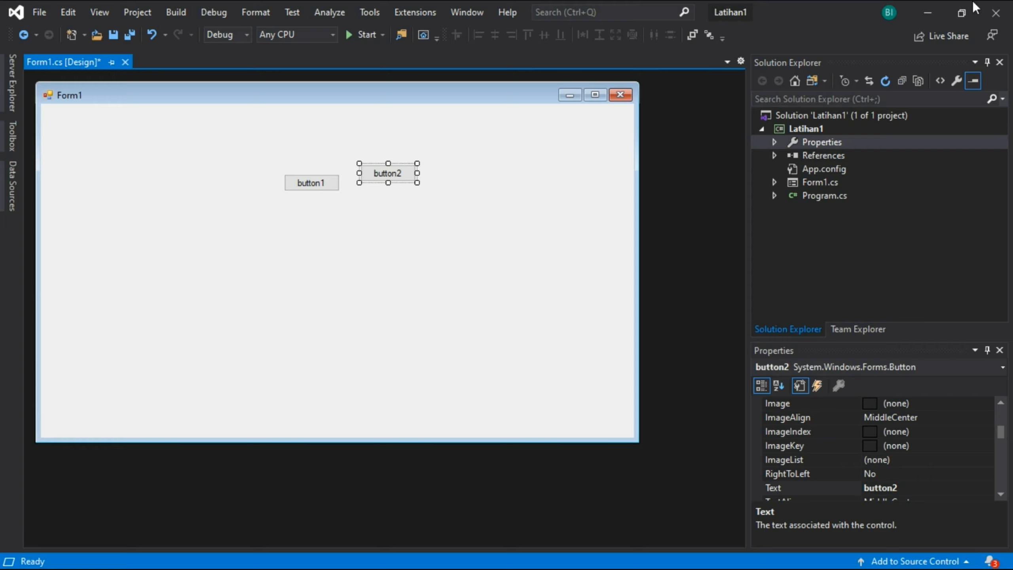
{"action": "left_click", "coordinate": [928, 12]}
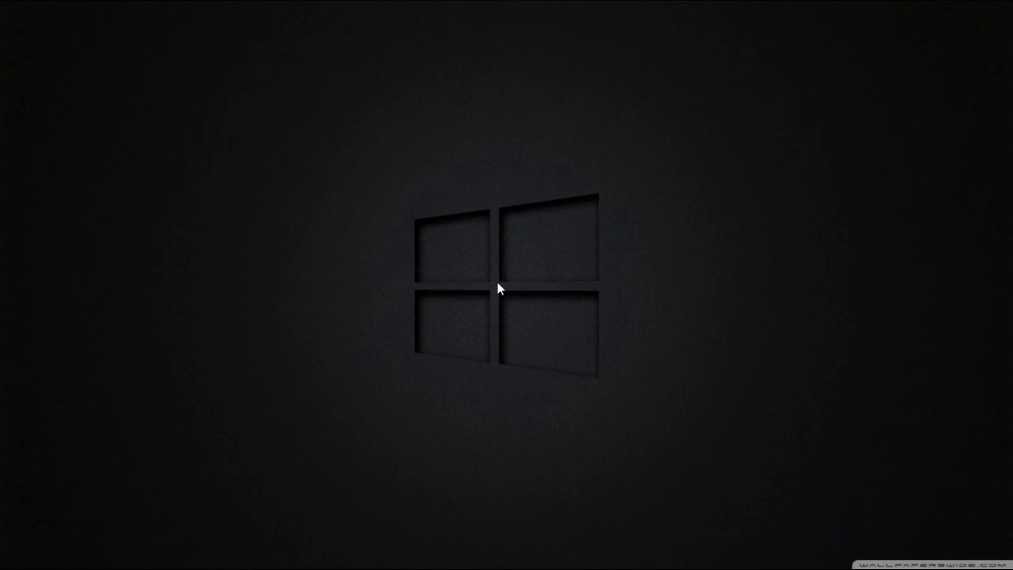